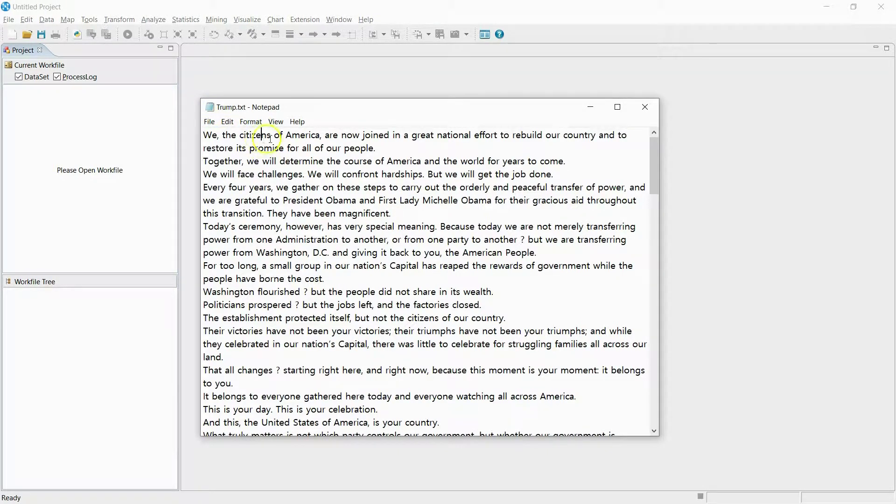
# Read through the Trump speech text in Notepad, then minimize it
pyautogui.scroll(-7, 601, 202)
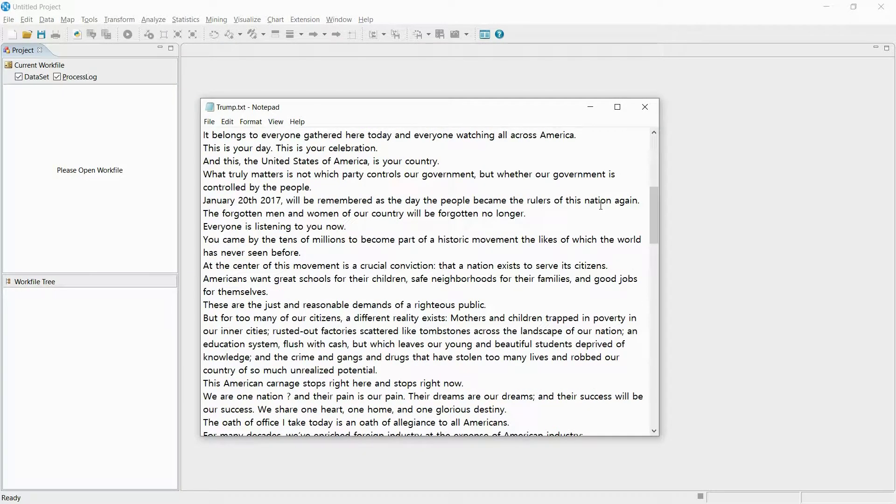
pyautogui.scroll(-2, 600, 206)
pyautogui.scroll(-2, 599, 208)
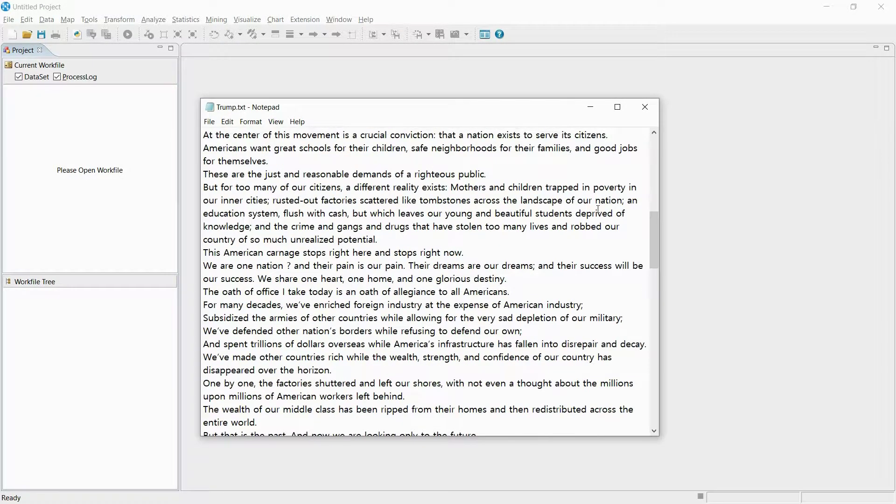
pyautogui.scroll(-4, 598, 209)
pyautogui.scroll(-7, 598, 209)
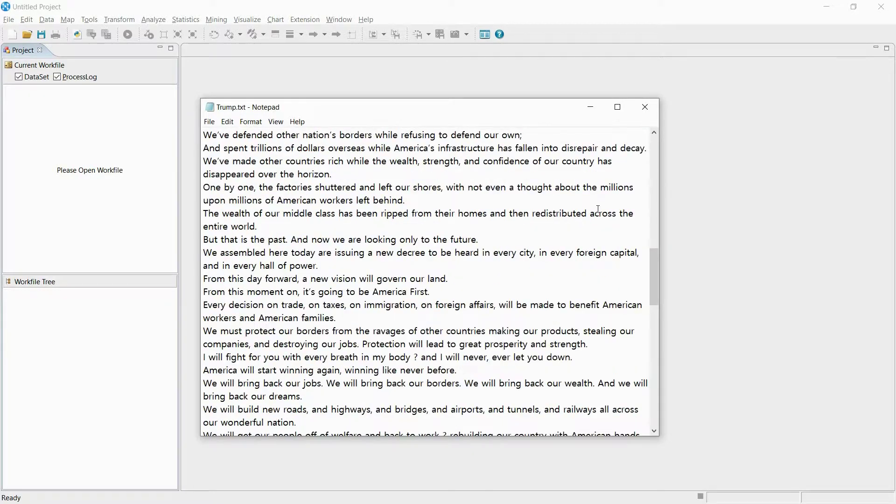
pyautogui.scroll(-8, 598, 210)
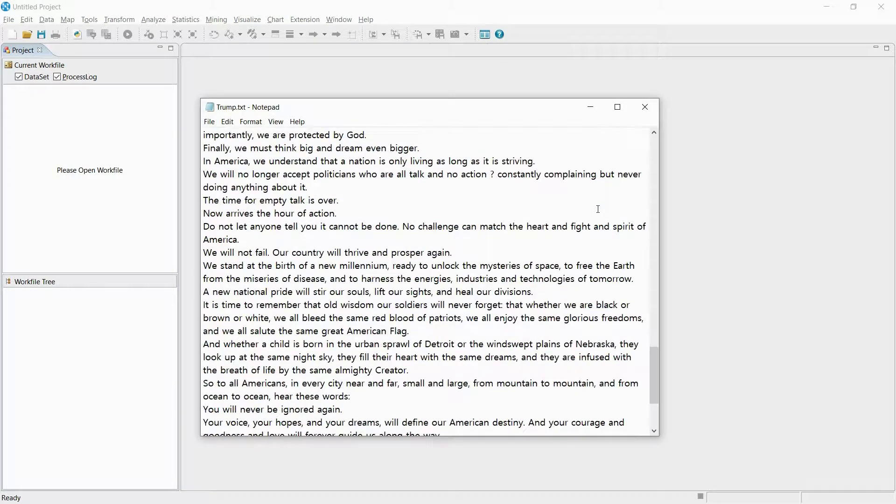
pyautogui.scroll(-3, 598, 209)
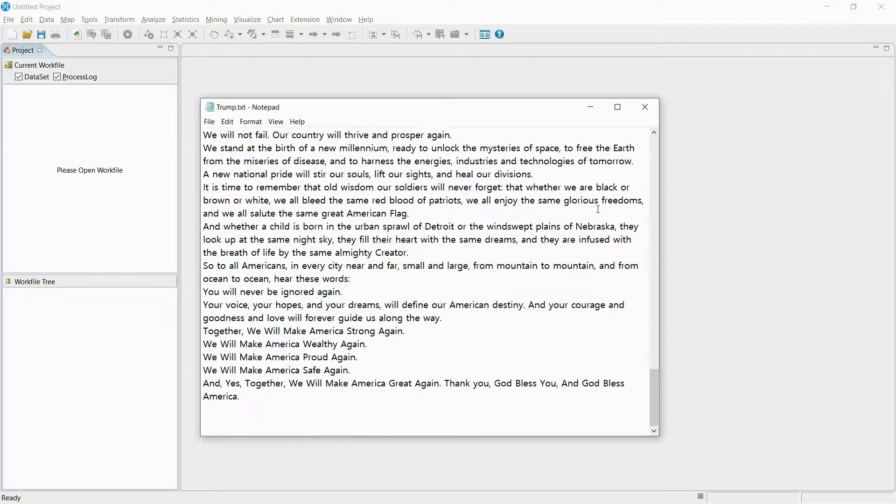
pyautogui.click(516, 370)
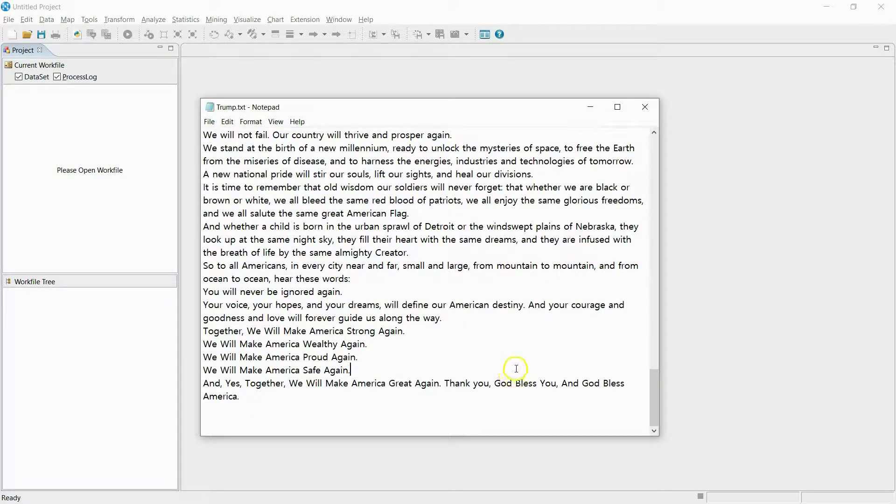
pyautogui.click(591, 108)
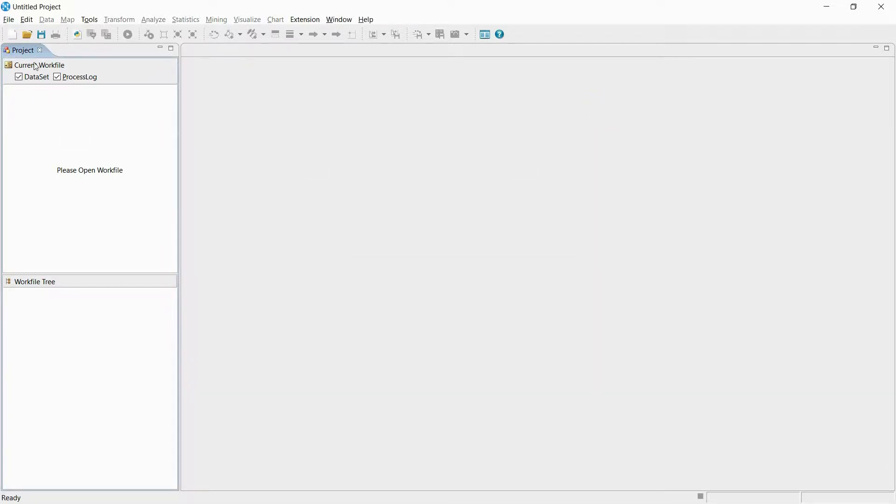
# Start an Unstructured Text import with Trump.txt as the source file
pyautogui.click(8, 20)
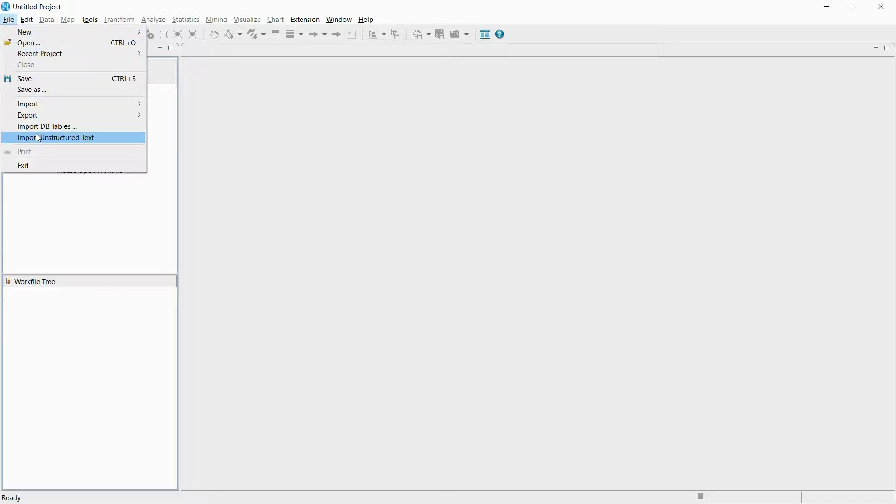
pyautogui.click(100, 139)
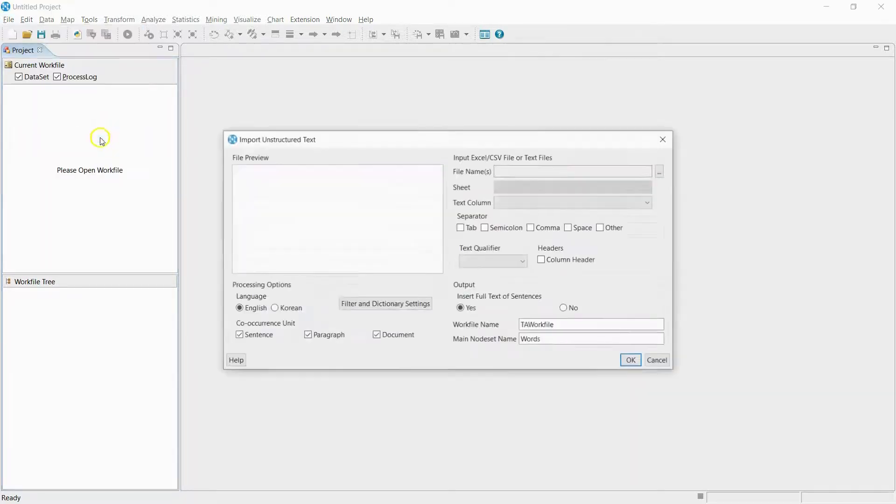
pyautogui.click(661, 172)
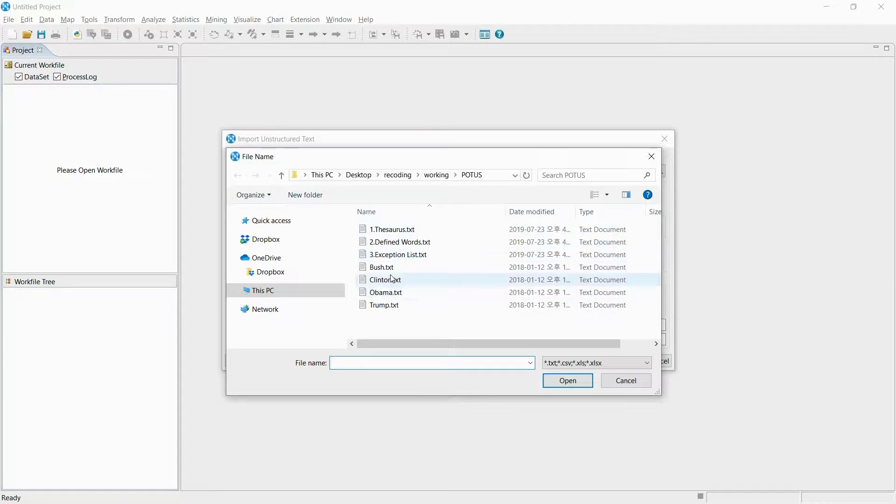
pyautogui.click(386, 307)
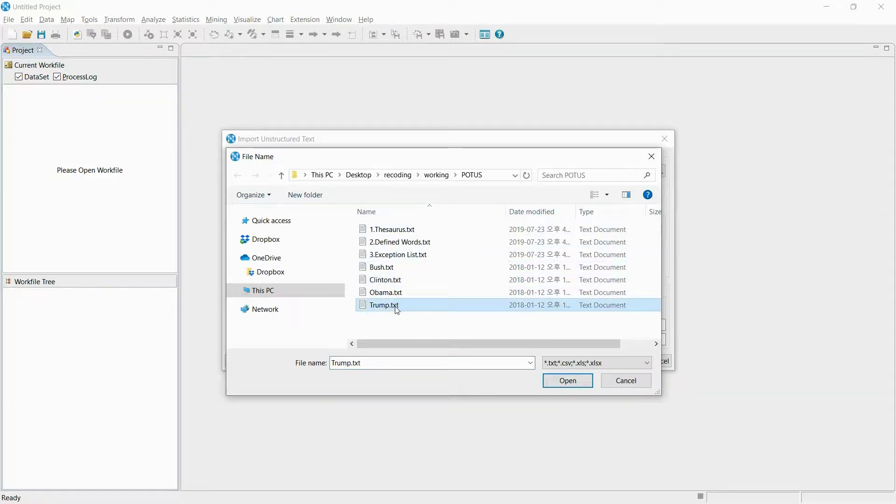
pyautogui.doubleClick(394, 306)
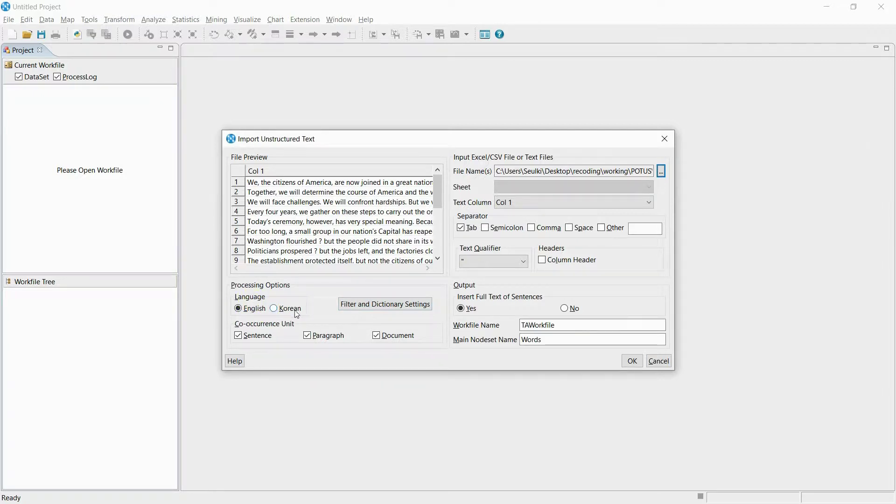
# Keep English as the language and extract only nouns in Filter and Dictionary Settings
pyautogui.click(252, 310)
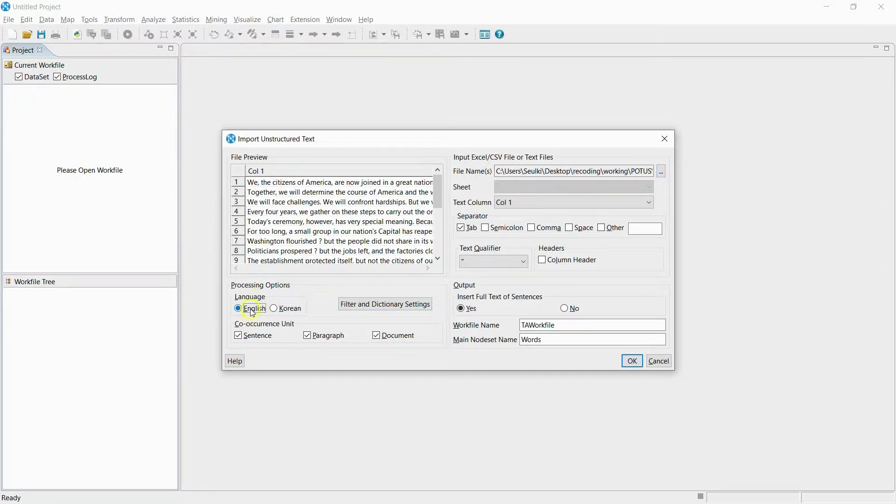
pyautogui.click(384, 307)
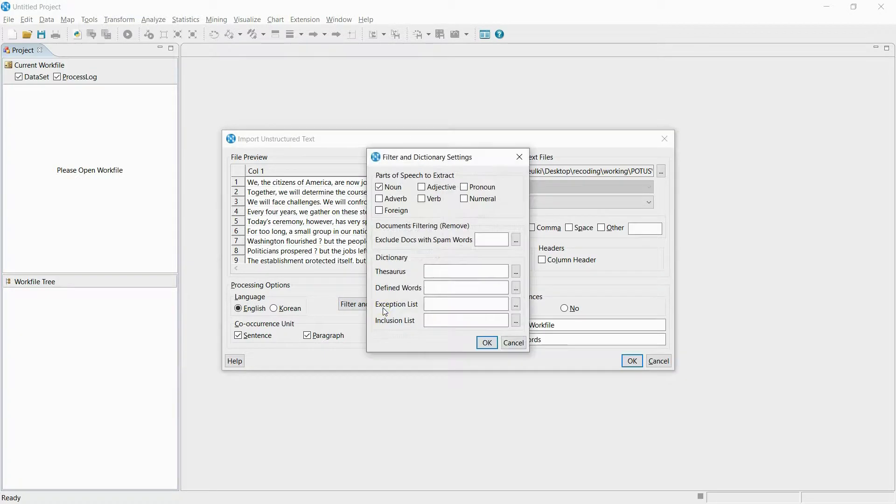
pyautogui.click(402, 193)
# Preview 1.Thesaurus.txt, e.g. the opportunity/chance pair, and set it as the thesaurus
pyautogui.click(515, 271)
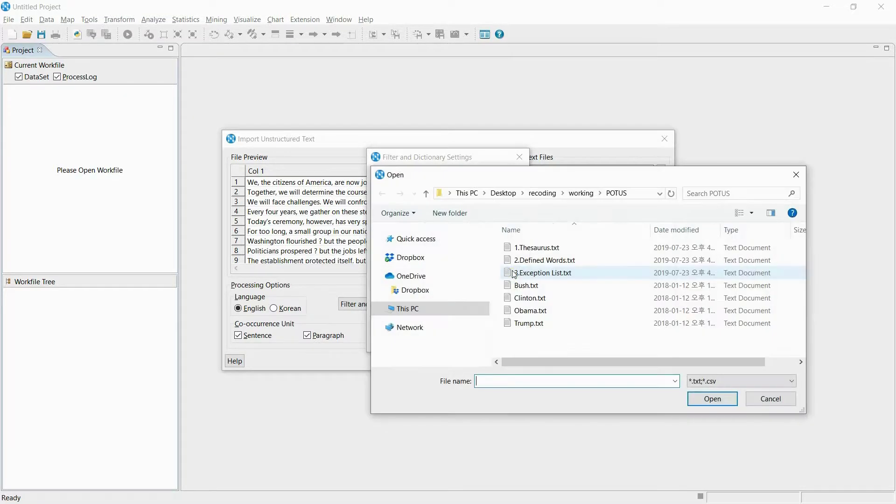
pyautogui.click(547, 250)
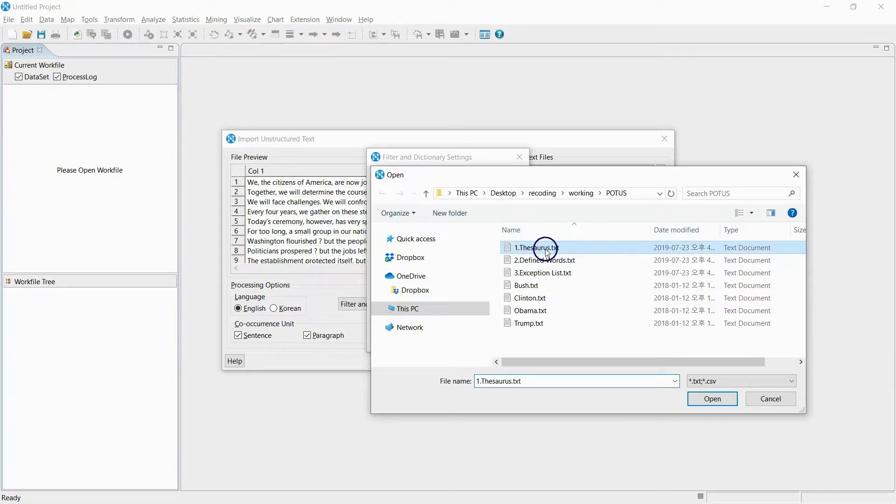
pyautogui.rightClick(546, 249)
pyautogui.click(572, 205)
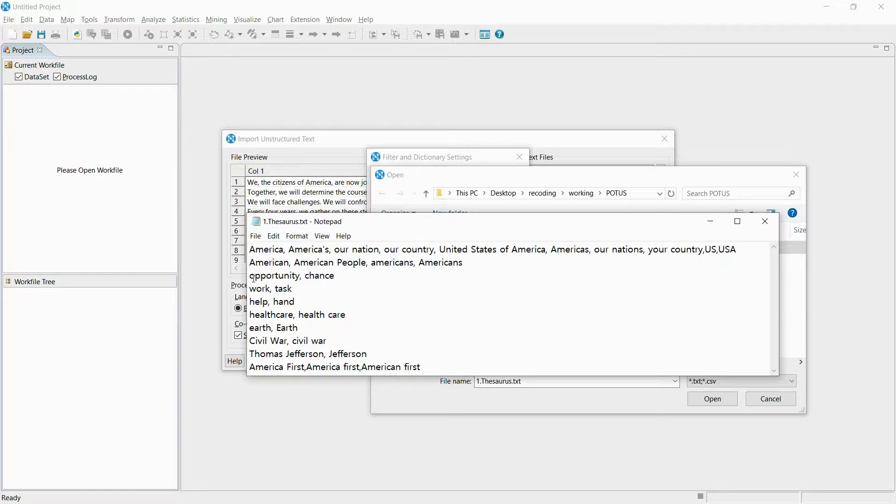
pyautogui.moveTo(254, 275); pyautogui.dragTo(347, 277)
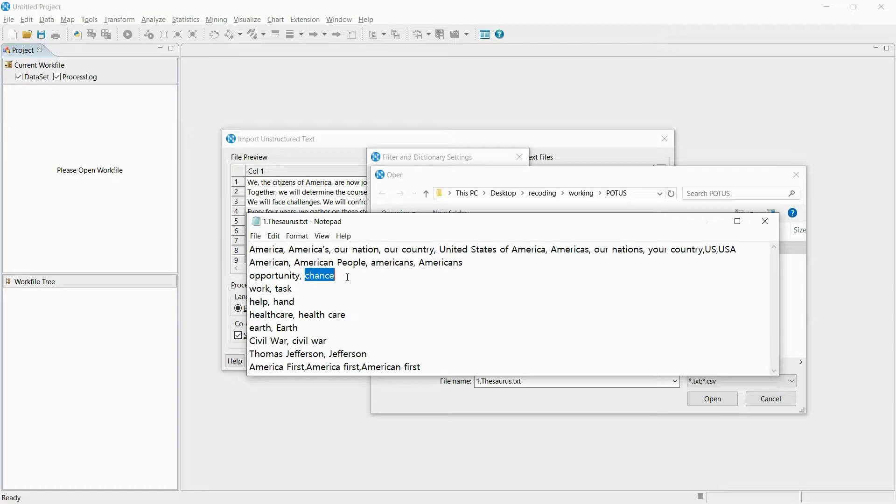
pyautogui.click(347, 277)
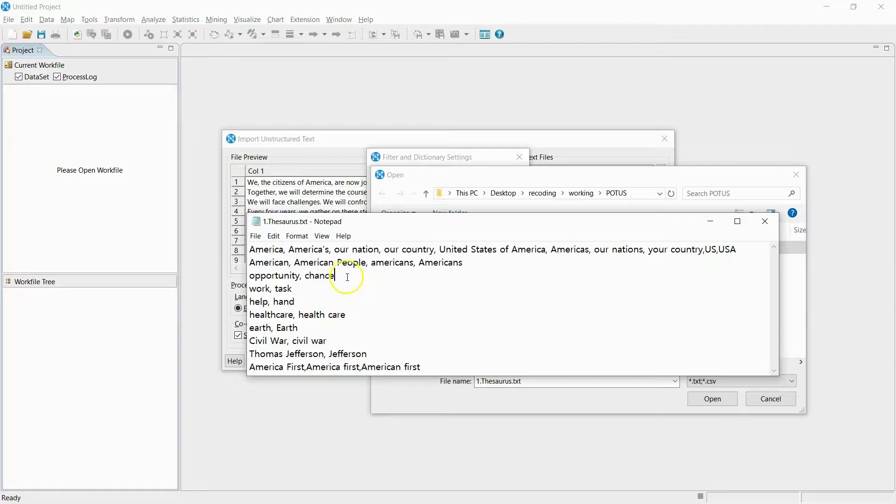
pyautogui.click(758, 229)
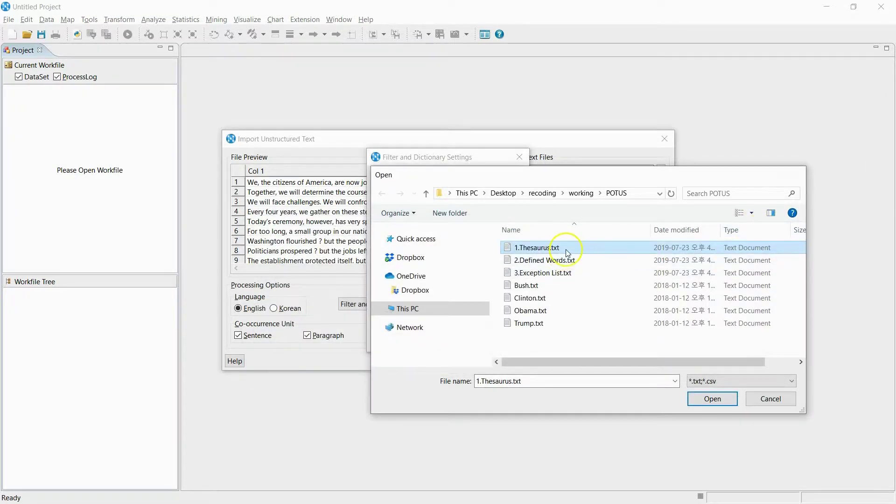
pyautogui.doubleClick(543, 250)
# Preview 2.Defined Words.txt and set it as the defined words list
pyautogui.click(516, 288)
pyautogui.rightClick(533, 260)
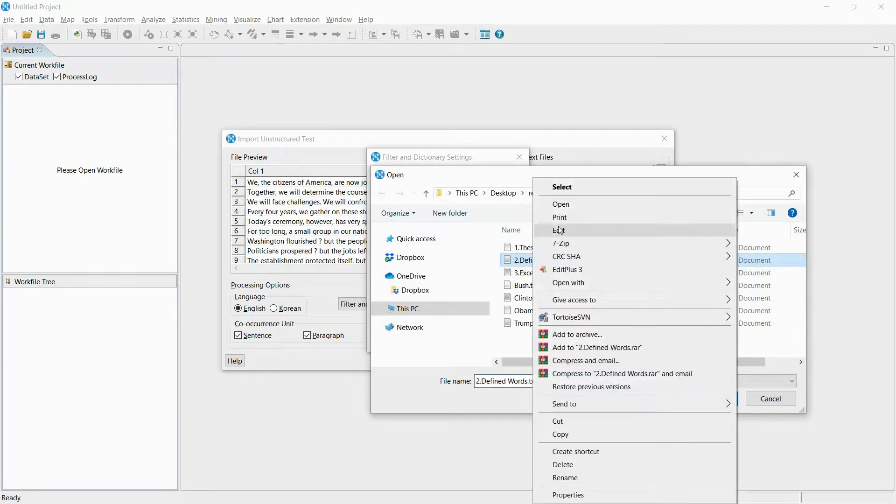
pyautogui.click(560, 204)
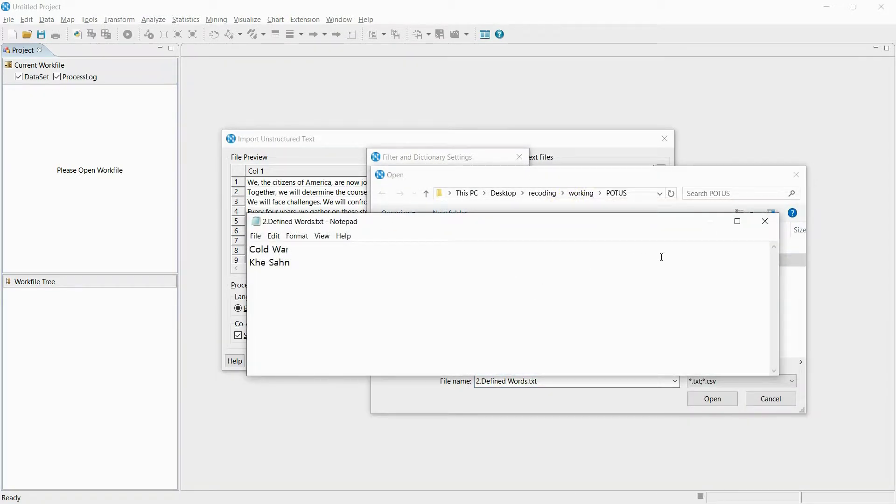
pyautogui.click(761, 222)
pyautogui.doubleClick(563, 262)
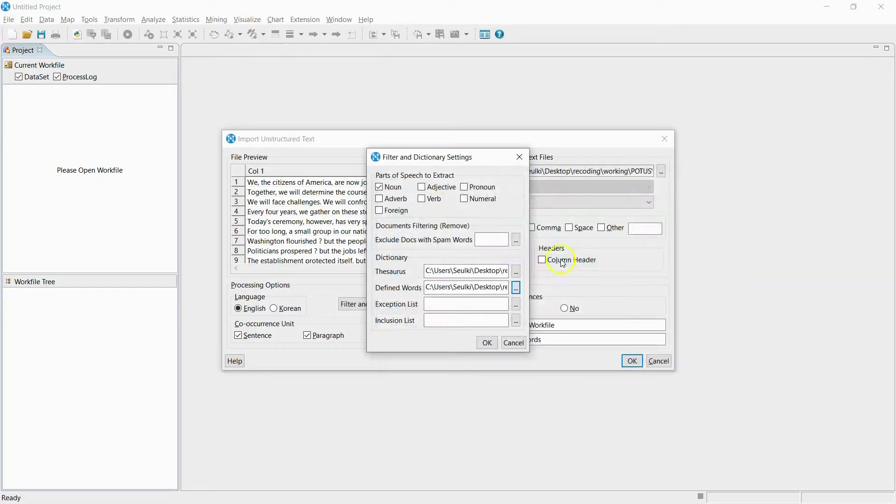
# Preview 3.Exception List.txt and set it as the exception list
pyautogui.click(516, 304)
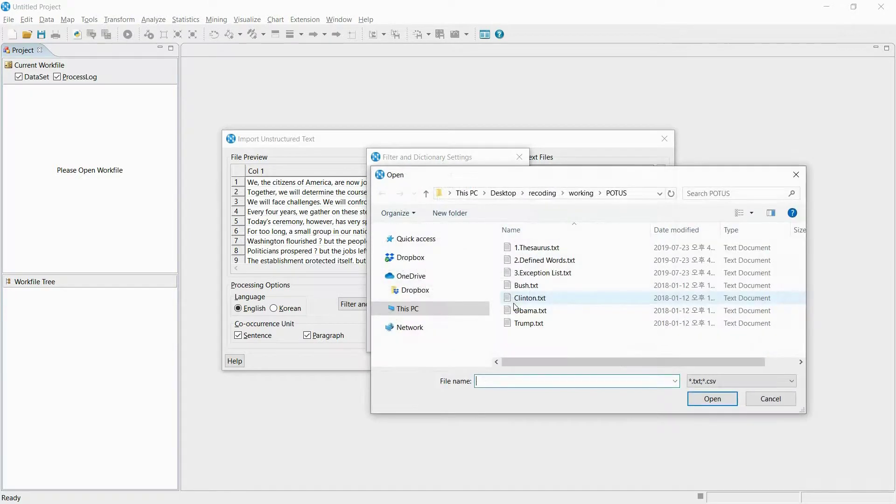
pyautogui.click(525, 274)
pyautogui.rightClick(528, 277)
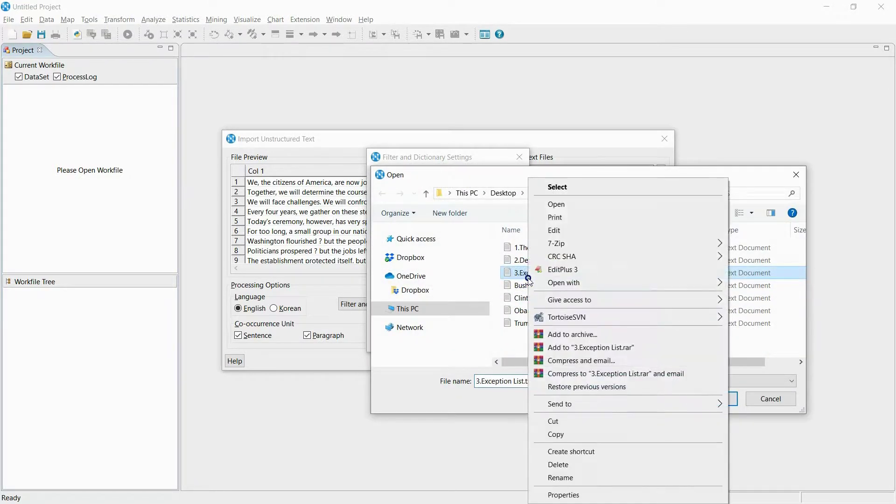
pyautogui.click(570, 206)
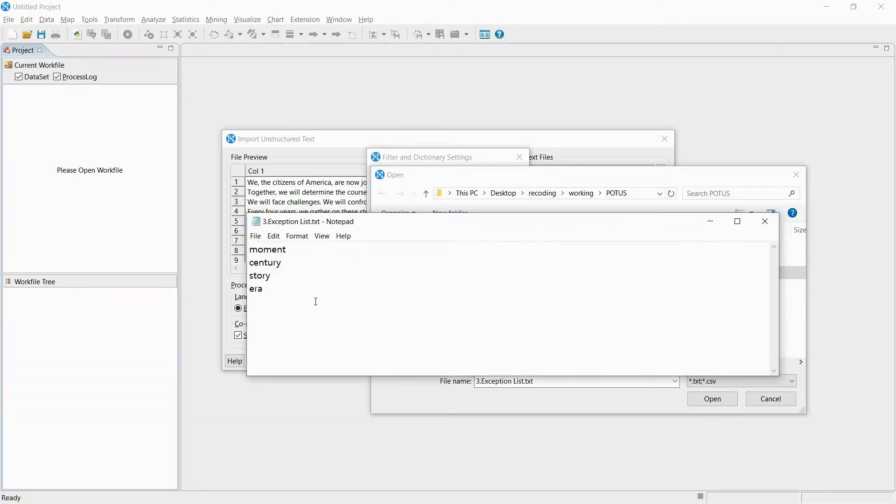
pyautogui.click(318, 294)
pyautogui.click(763, 220)
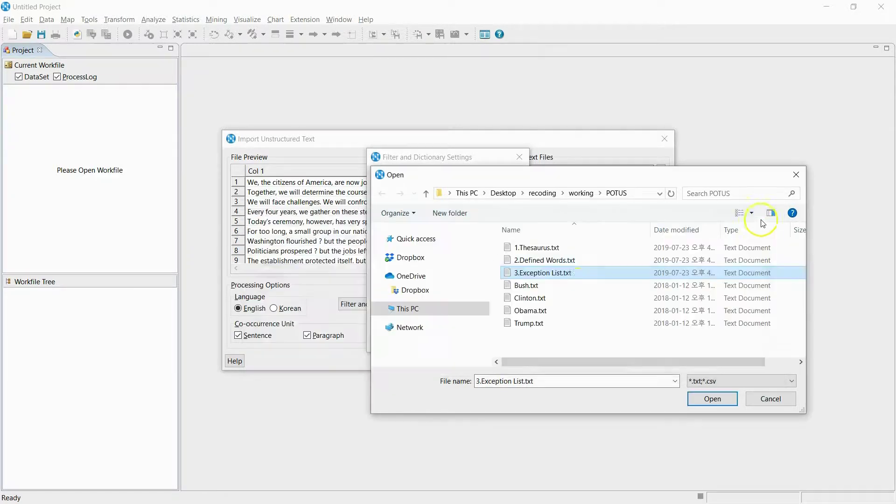
pyautogui.doubleClick(557, 277)
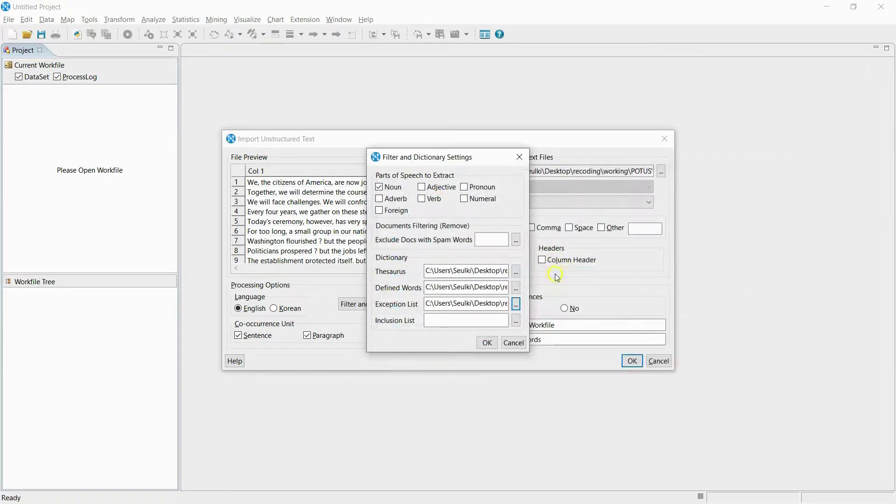
# Confirm the dictionary settings and import the speech as a workfile named 'Trump'
pyautogui.click(487, 343)
pyautogui.moveTo(553, 326); pyautogui.dragTo(493, 326)
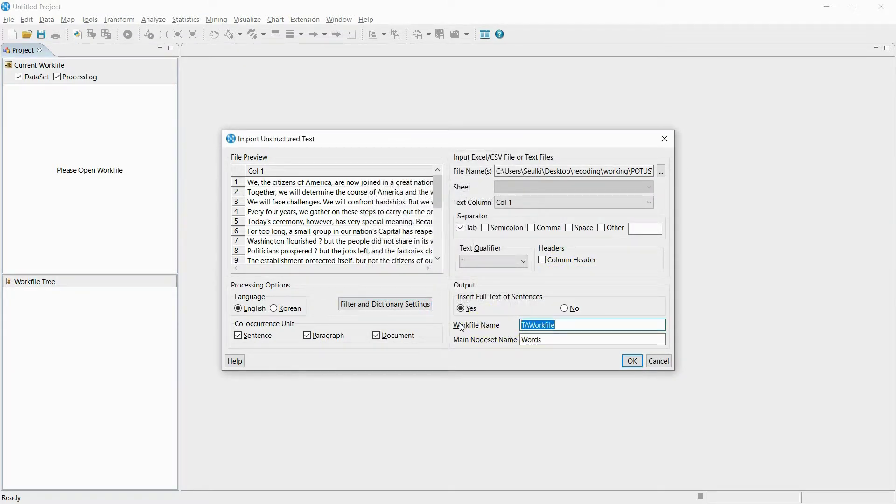
pyautogui.write('Trump')
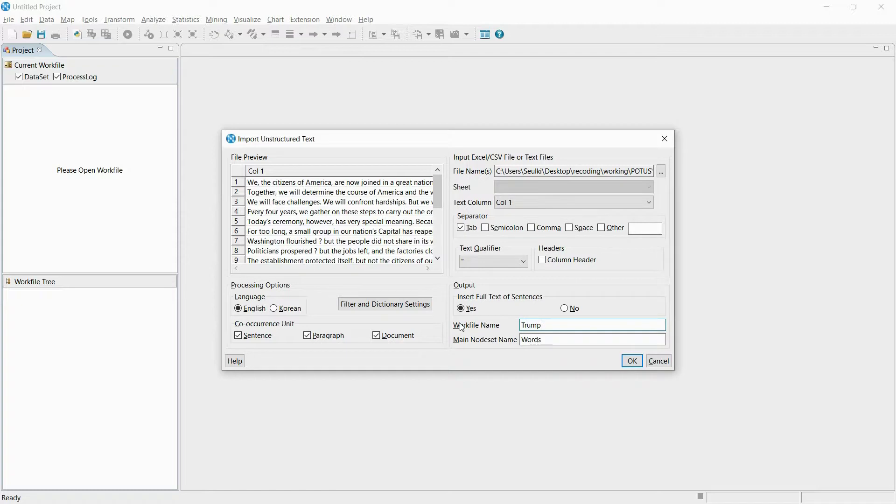
pyautogui.click(638, 361)
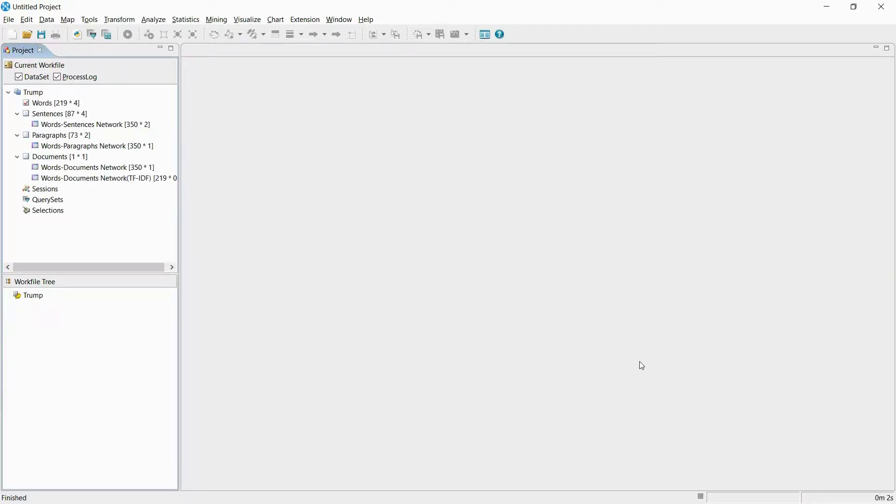
# Open the Words [219 * 4] table enlarged and scroll through each word's frequency
pyautogui.click(33, 299)
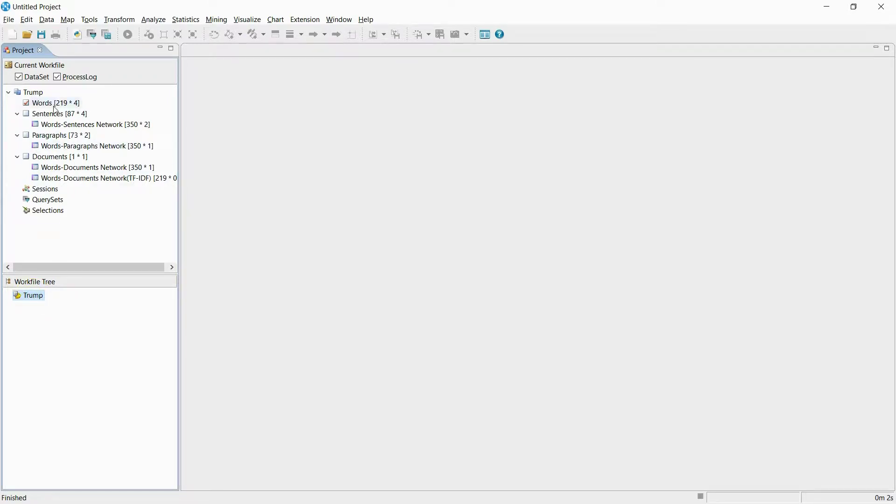
pyautogui.click(31, 92)
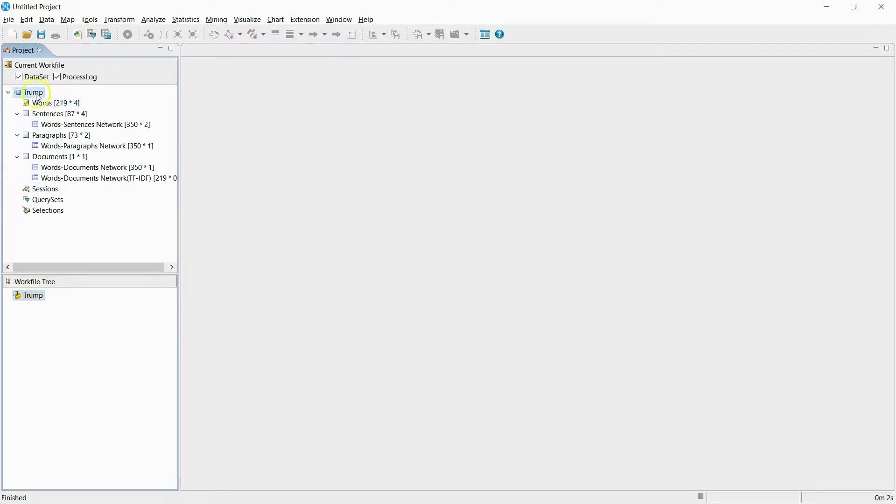
pyautogui.click(61, 107)
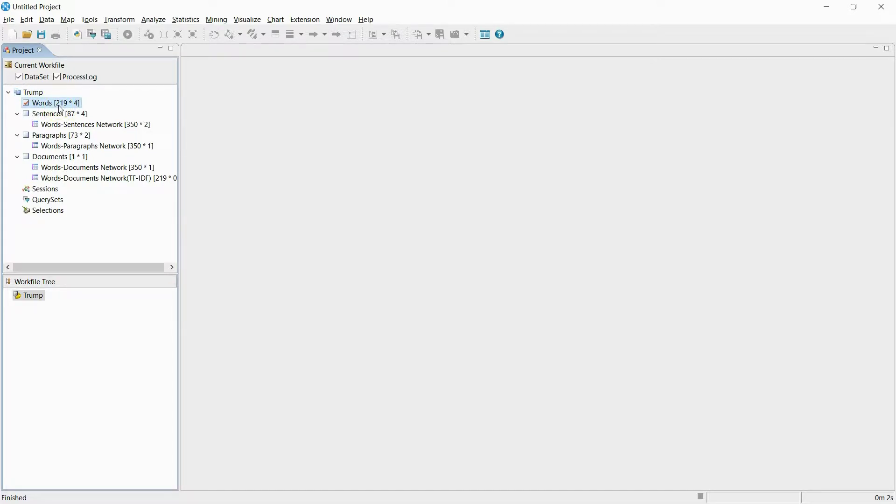
pyautogui.doubleClick(60, 105)
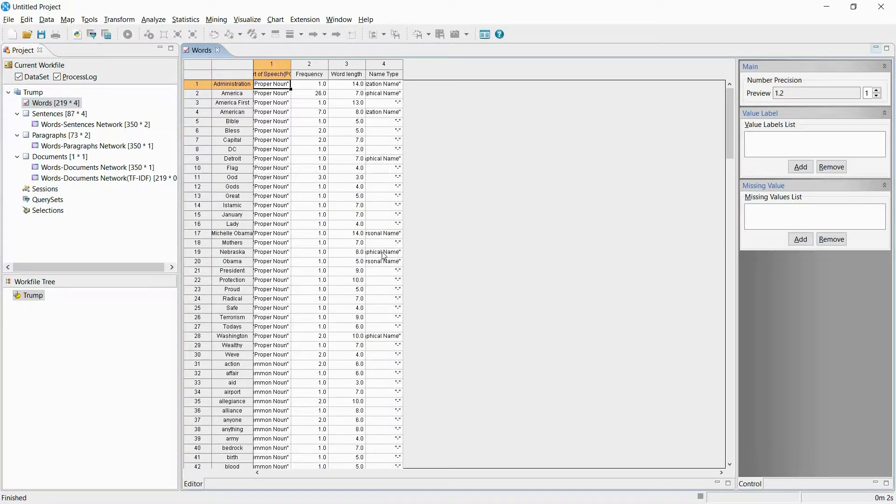
pyautogui.scroll(5, 382, 254)
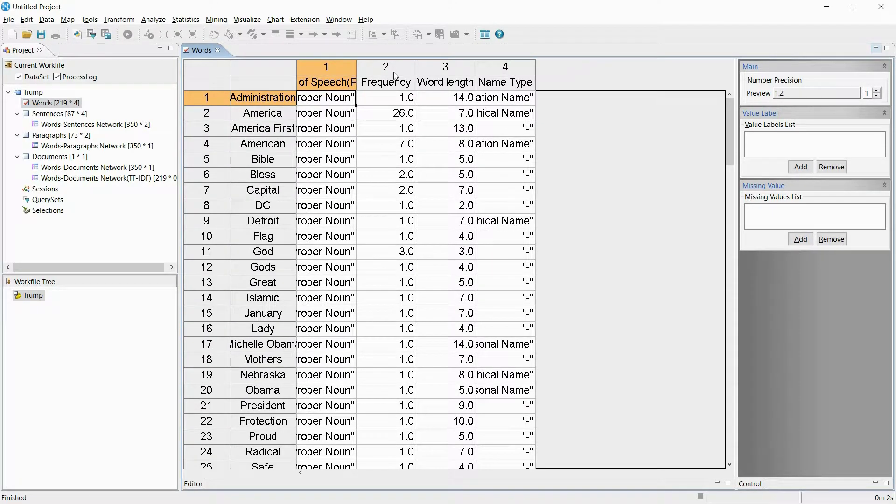
pyautogui.scroll(-17, 523, 212)
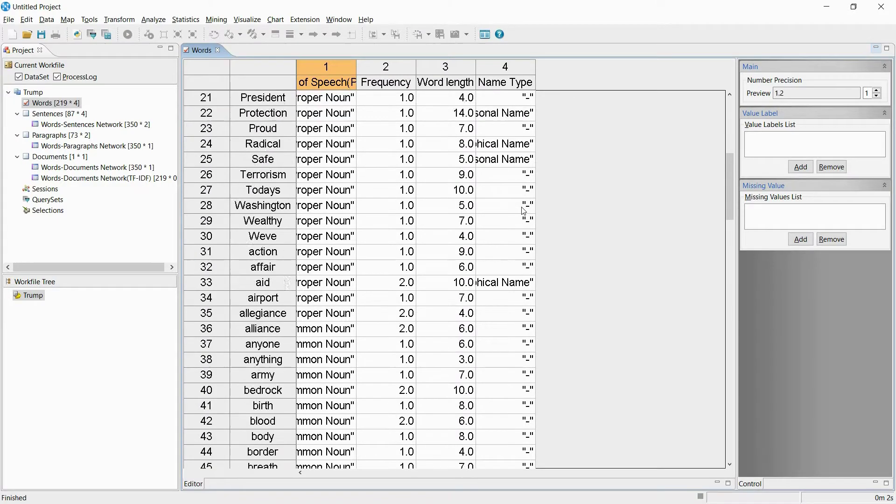
pyautogui.scroll(-7, 524, 215)
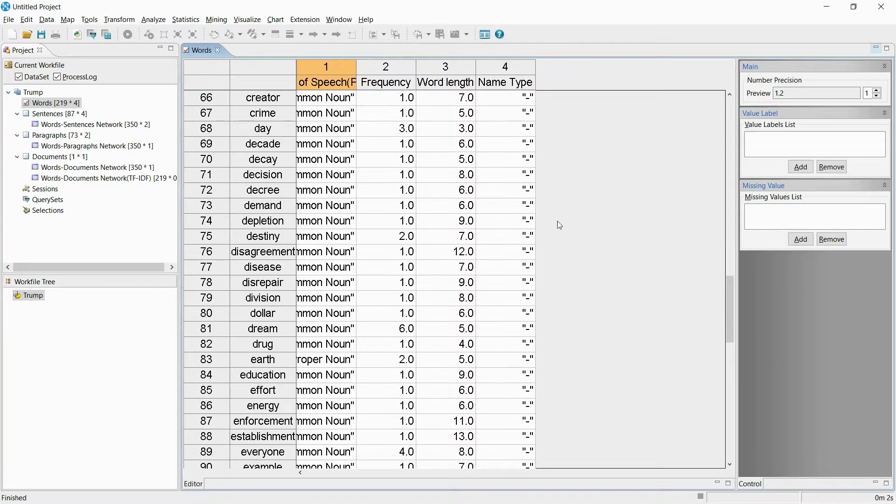
pyautogui.moveTo(727, 330); pyautogui.dragTo(728, 121)
# Open the Sentences table and widen the Original Sentence column to show full sentences
pyautogui.doubleClick(68, 117)
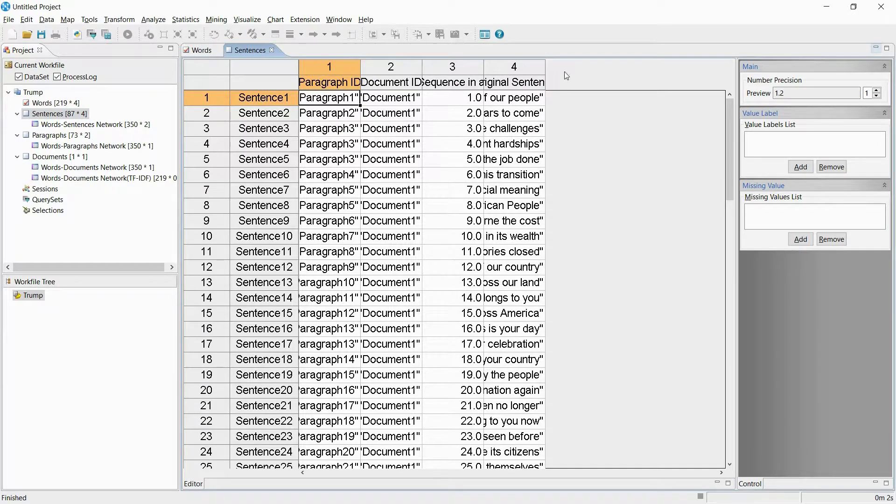
pyautogui.click(545, 68)
pyautogui.moveTo(545, 67); pyautogui.dragTo(717, 68)
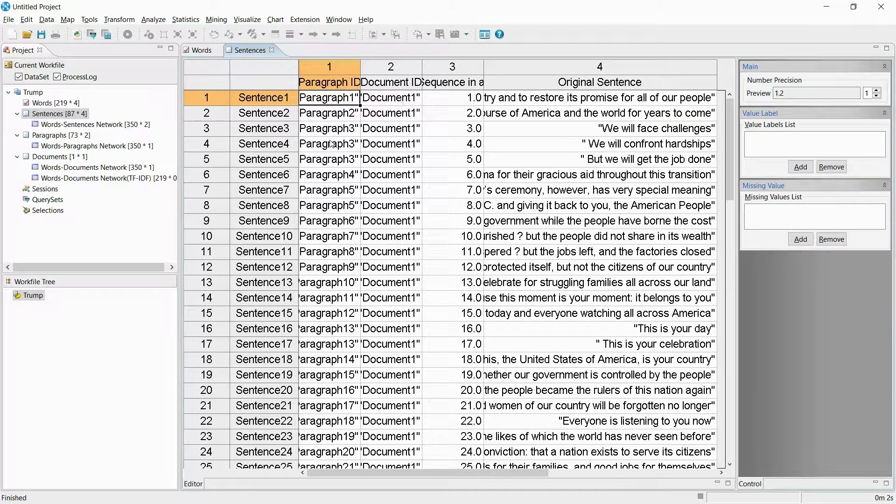
pyautogui.click(613, 190)
pyautogui.scroll(-3, 612, 201)
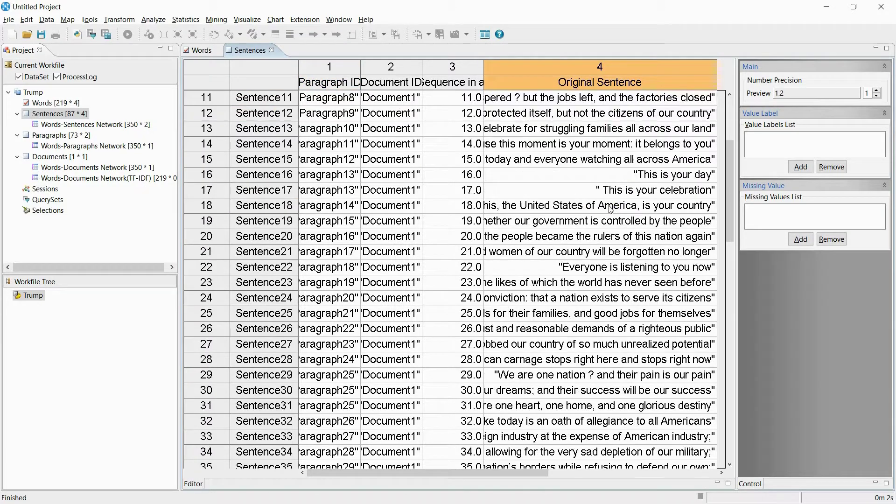
pyautogui.click(609, 219)
pyautogui.scroll(-2, 605, 232)
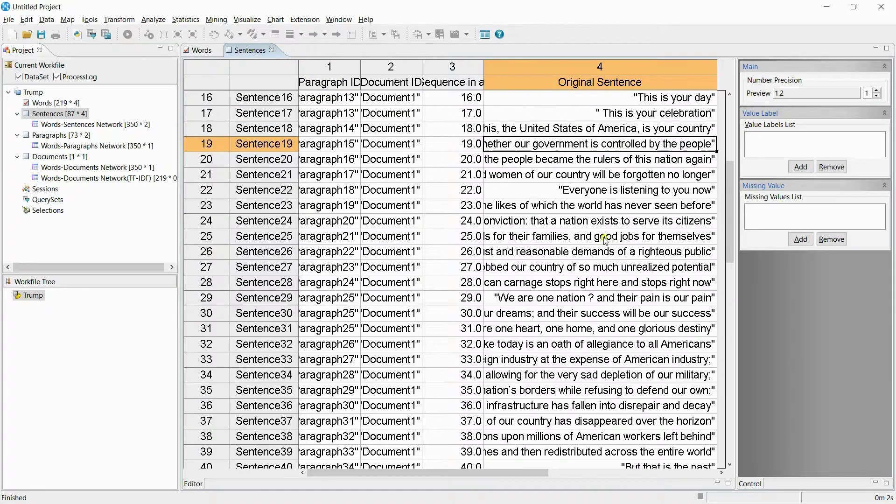
# Open the Paragraphs, Documents, Words-Sentences Network and Words-Documents Network tables
pyautogui.doubleClick(73, 137)
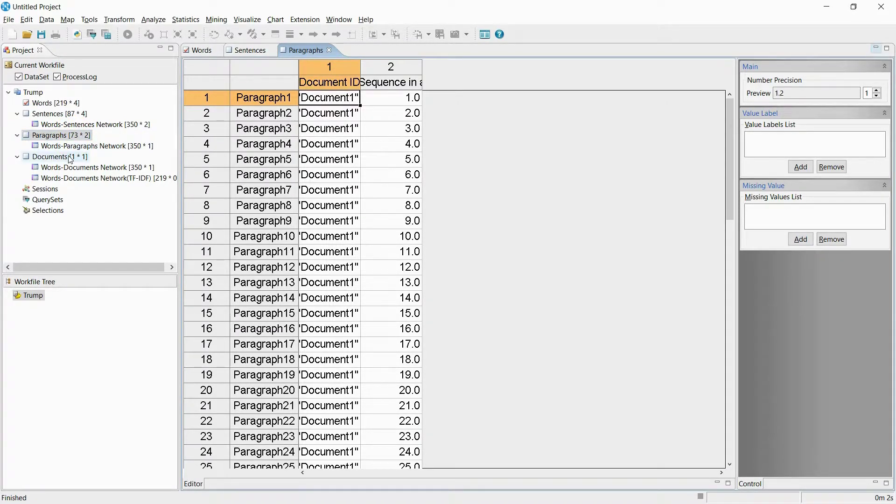
pyautogui.doubleClick(70, 157)
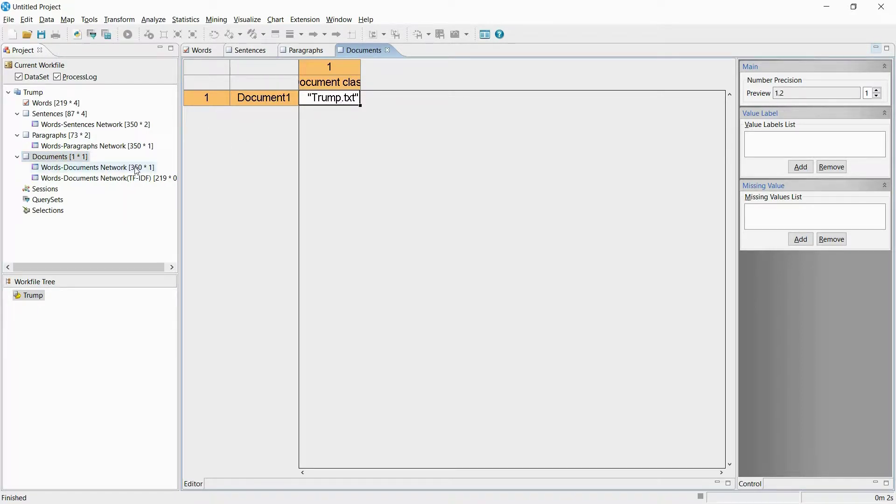
pyautogui.click(95, 128)
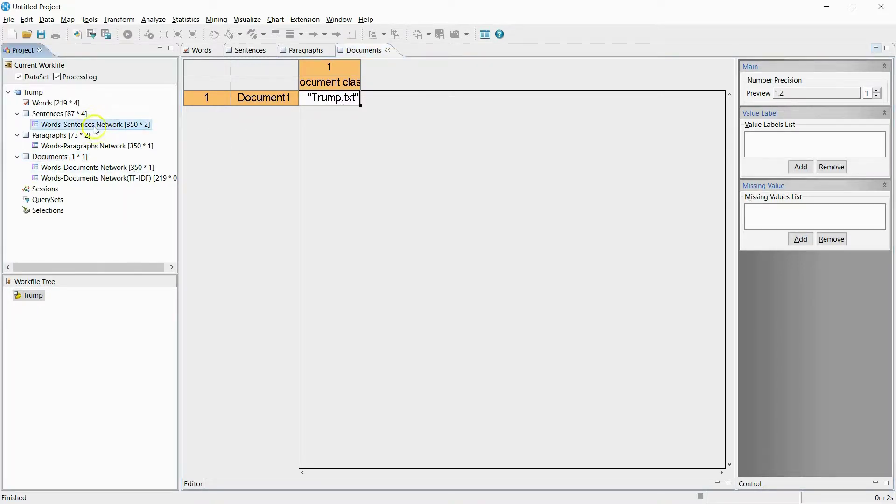
pyautogui.doubleClick(95, 125)
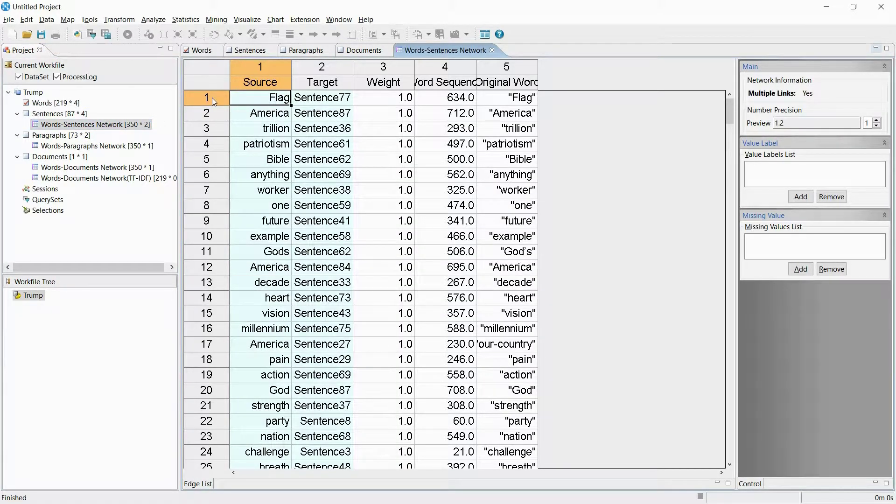
pyautogui.click(212, 97)
pyautogui.click(211, 114)
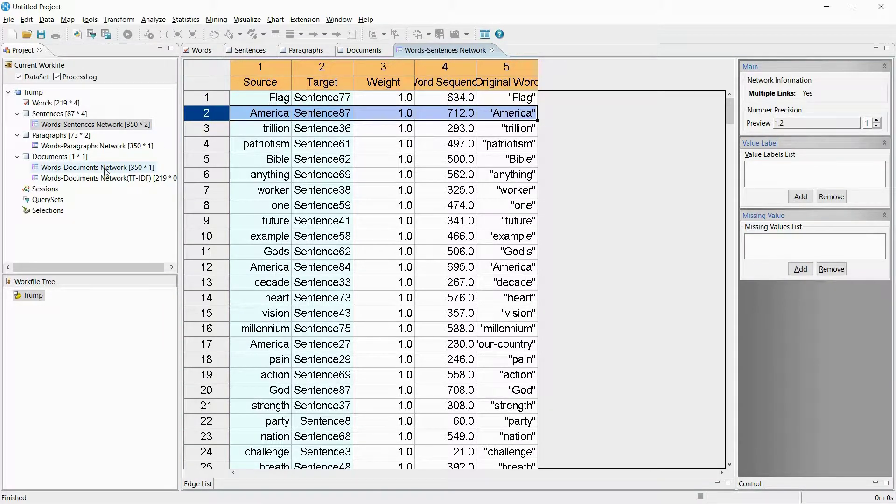
pyautogui.doubleClick(105, 169)
pyautogui.click(210, 98)
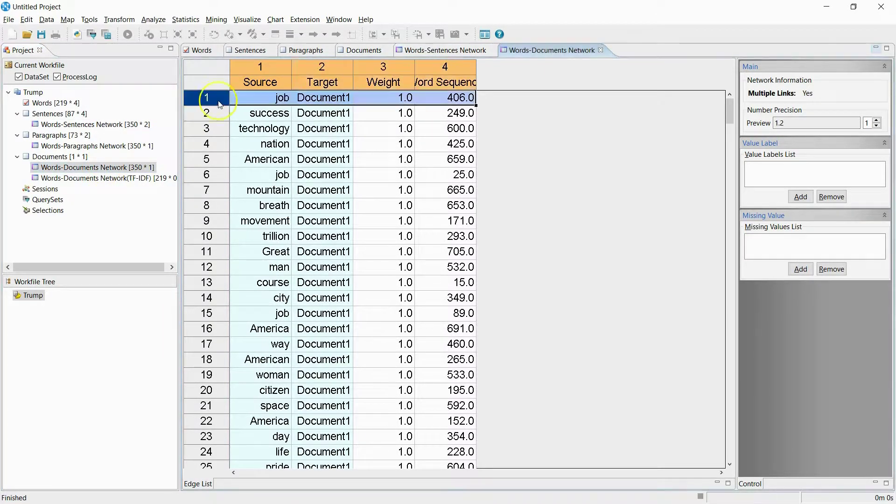
pyautogui.click(210, 129)
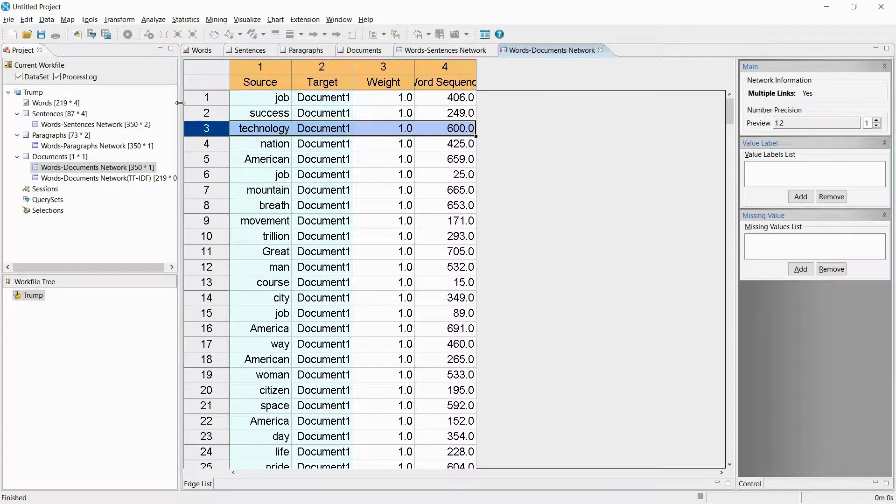
# Draw a frequency-based Word Cloud of up to 500 words, review it, then close it
pyautogui.click(90, 21)
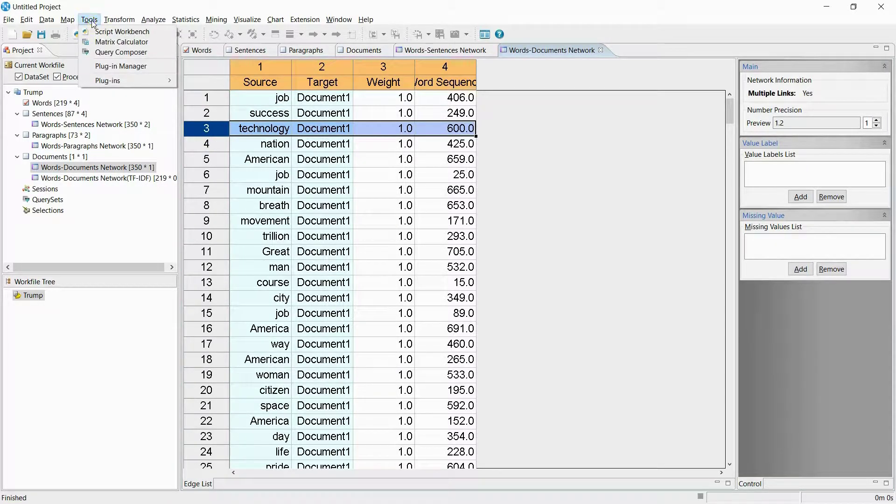
pyautogui.moveTo(123, 81)
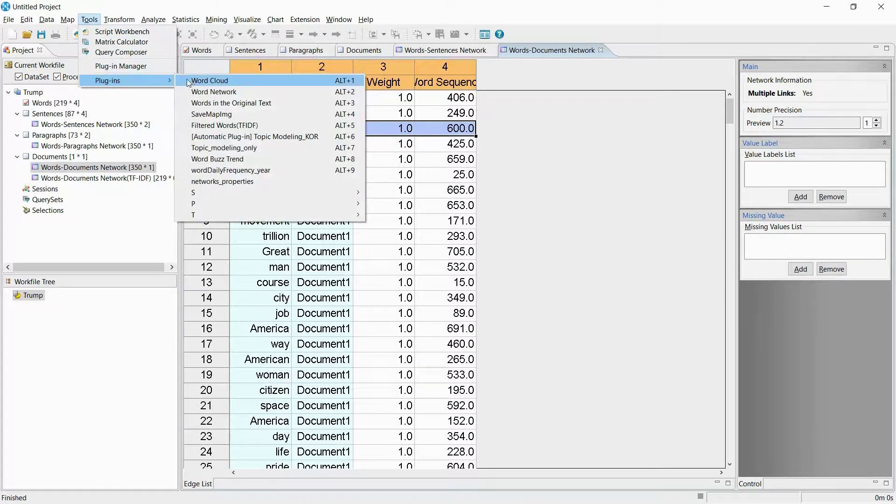
pyautogui.click(208, 81)
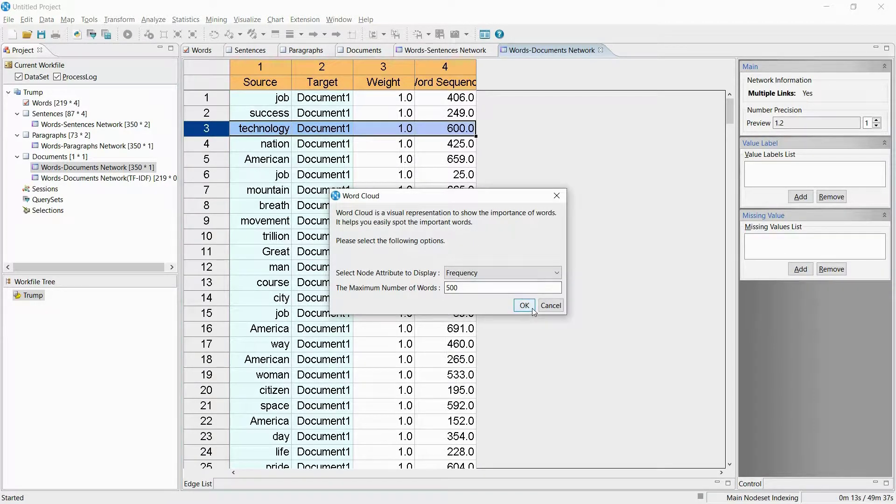
pyautogui.click(525, 305)
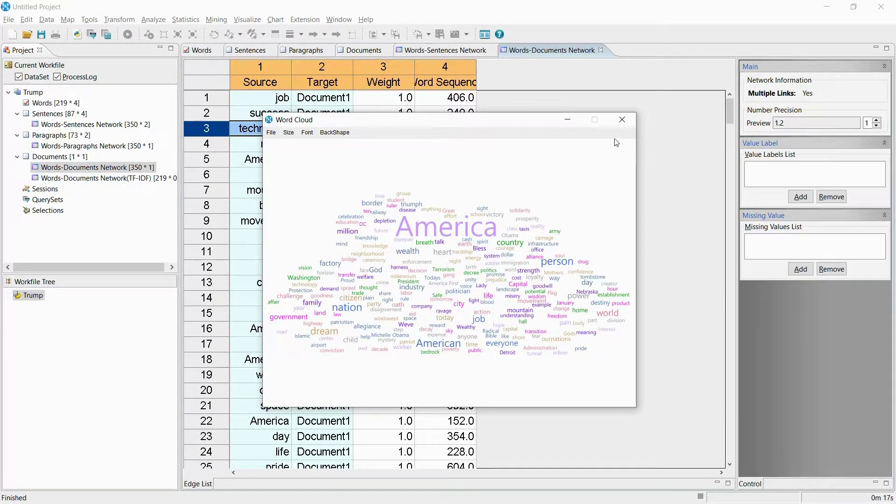
pyautogui.click(622, 120)
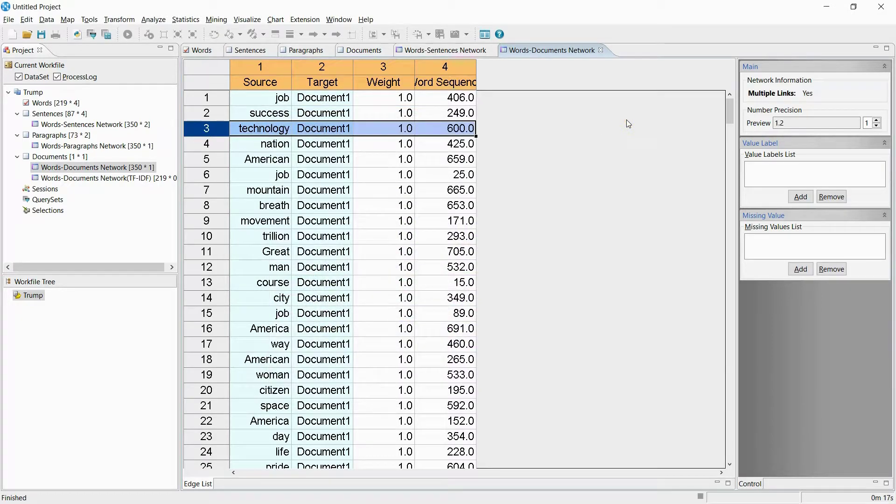
# Run the Word Network plug-in with Sentences as the unit and window size 3
pyautogui.click(90, 20)
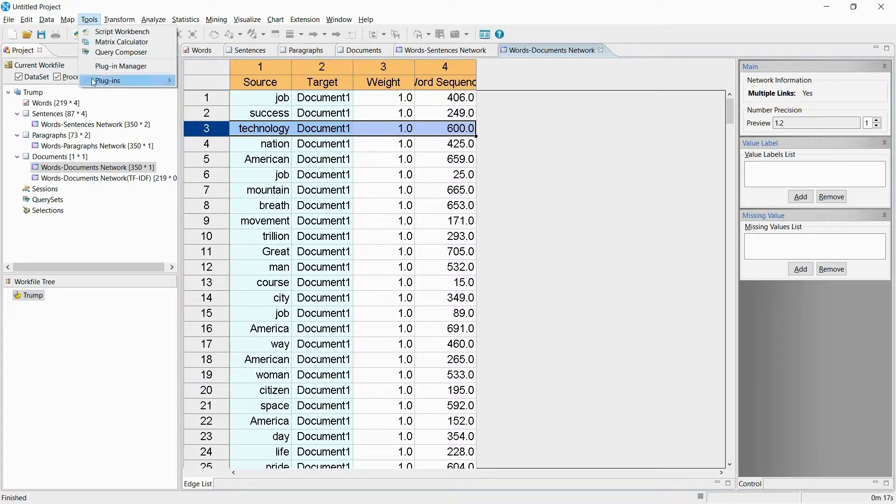
pyautogui.moveTo(94, 82)
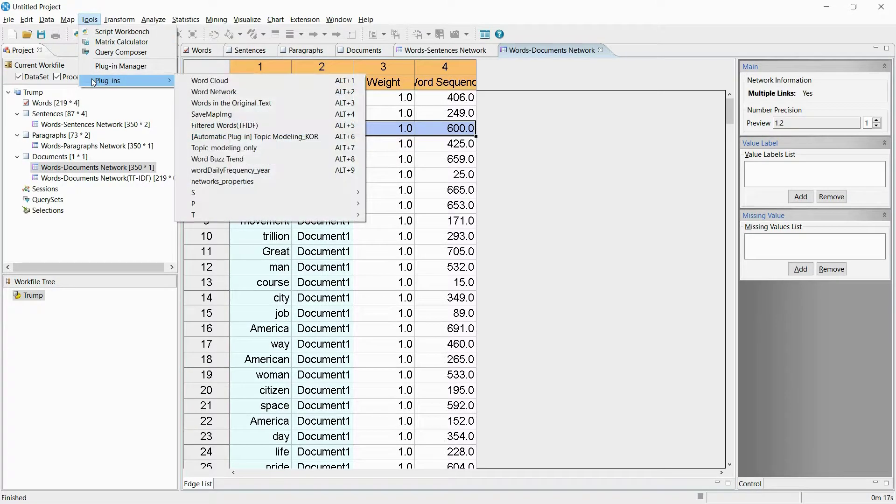
pyautogui.click(238, 91)
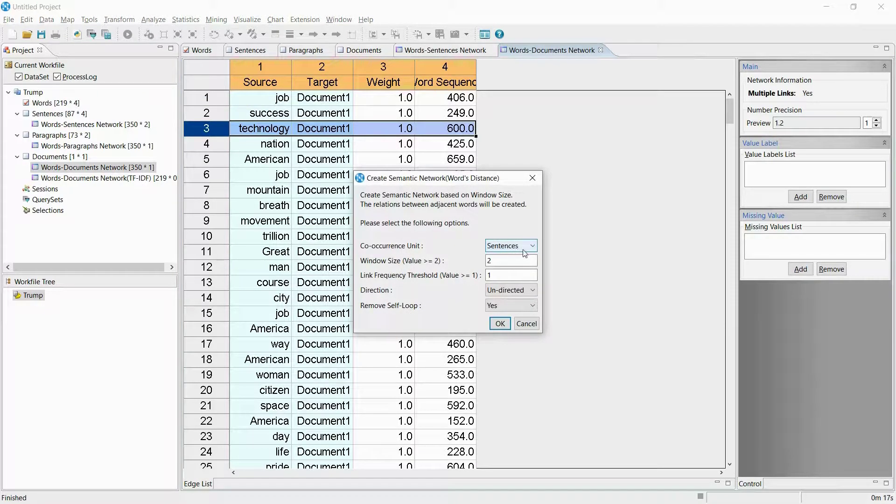
pyautogui.click(515, 260)
pyautogui.write('3')
pyautogui.click(500, 324)
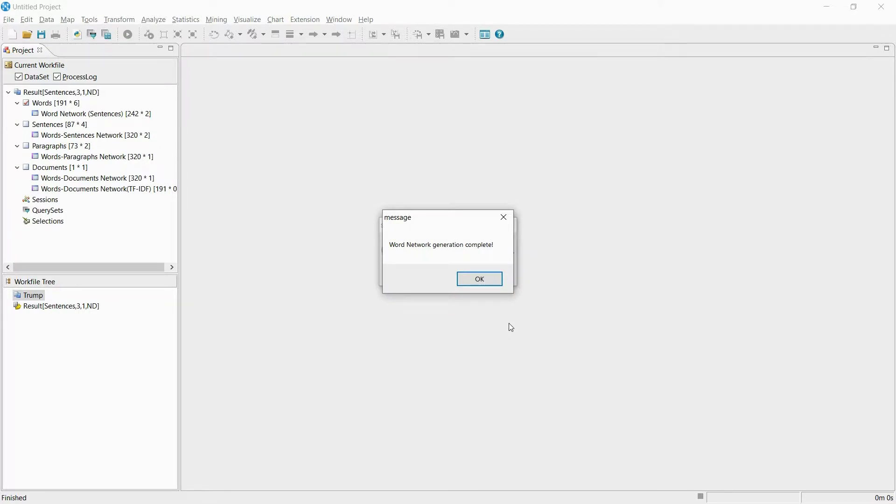
pyautogui.click(489, 285)
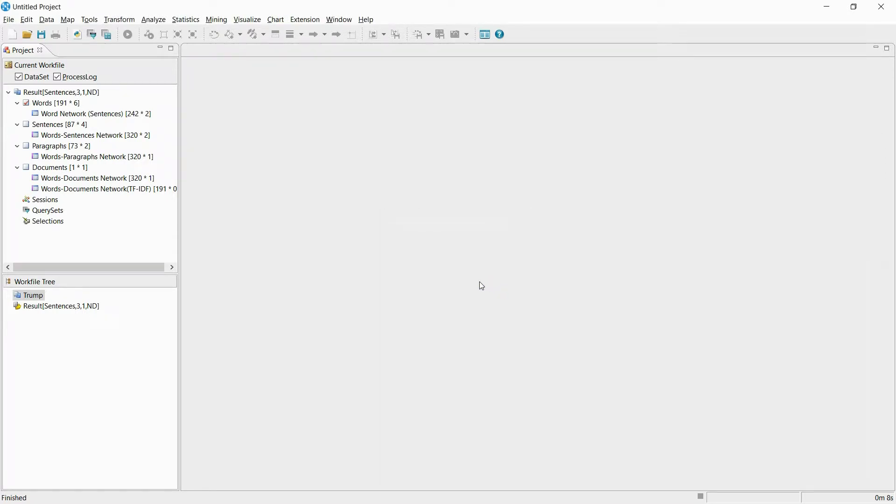
pyautogui.doubleClick(117, 120)
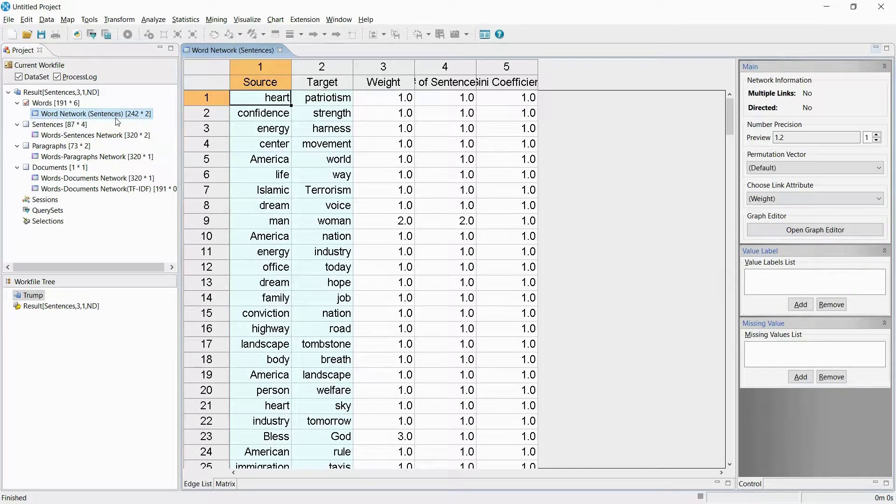
pyautogui.click(215, 99)
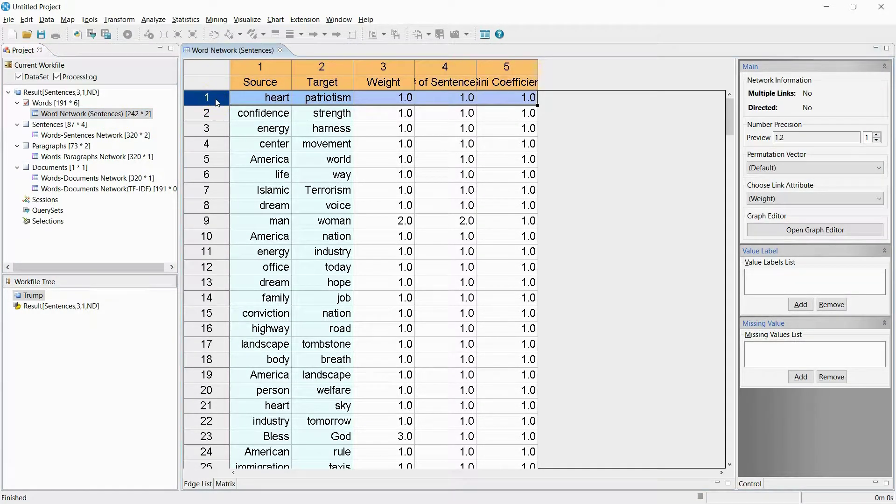
pyautogui.click(214, 117)
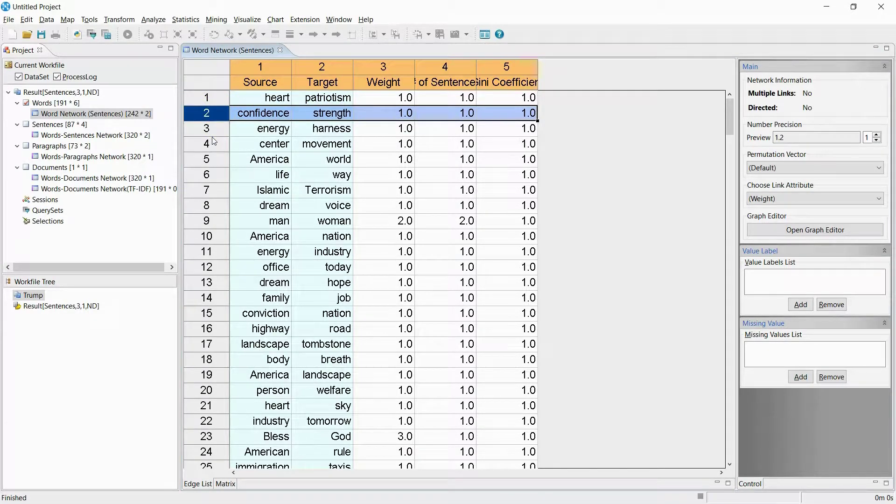
pyautogui.click(212, 133)
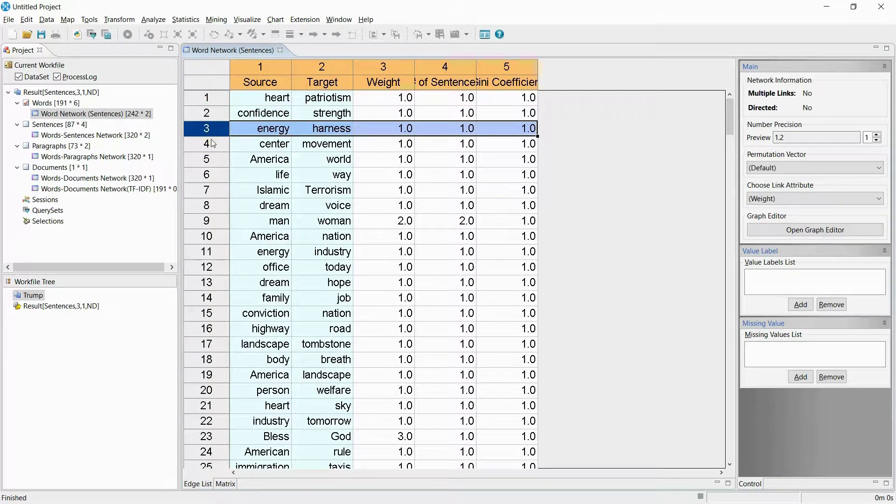
pyautogui.click(211, 146)
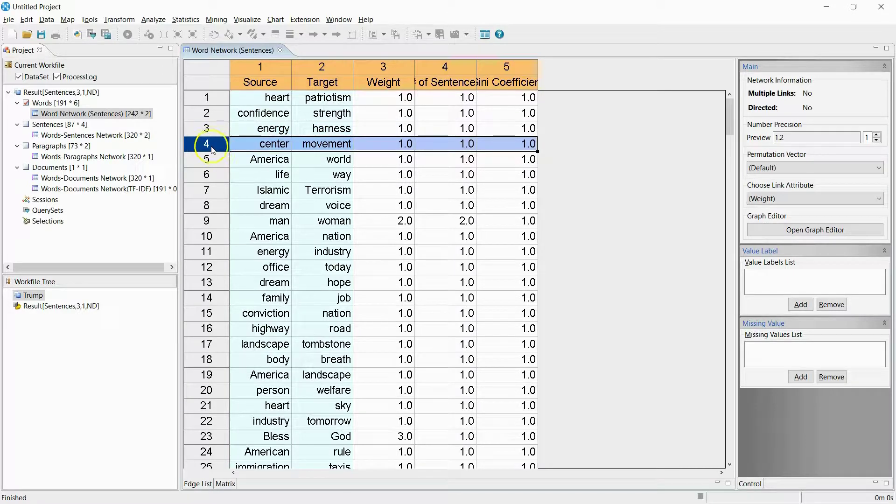
pyautogui.click(208, 160)
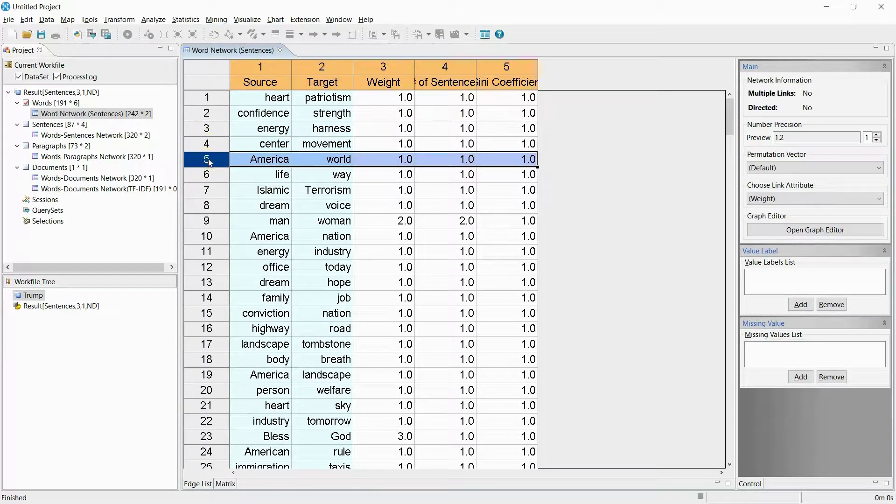
pyautogui.click(208, 176)
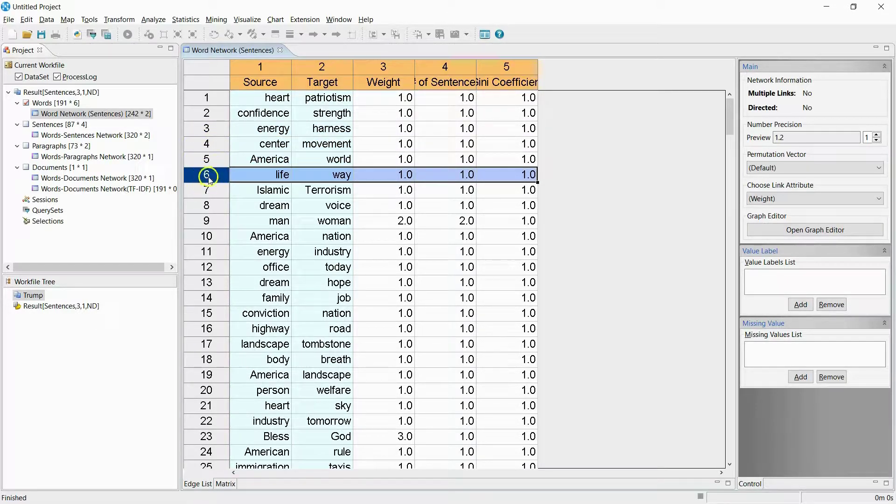
pyautogui.click(209, 192)
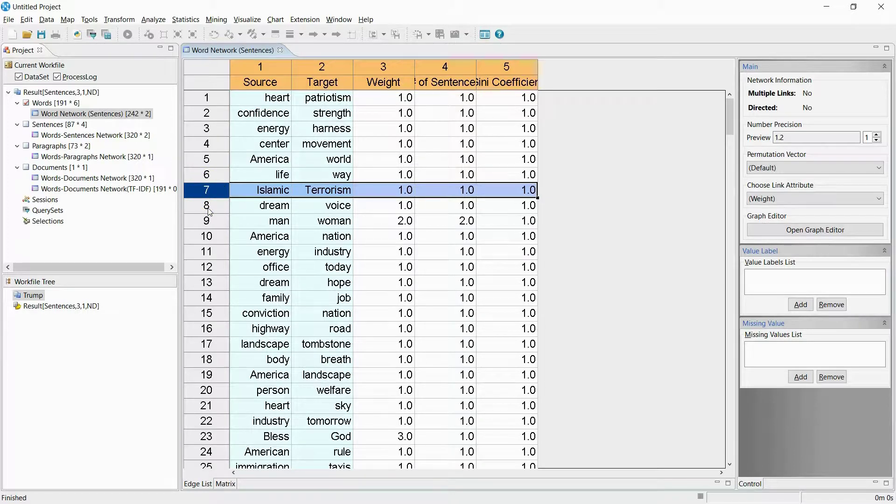
pyautogui.click(207, 208)
pyautogui.click(207, 224)
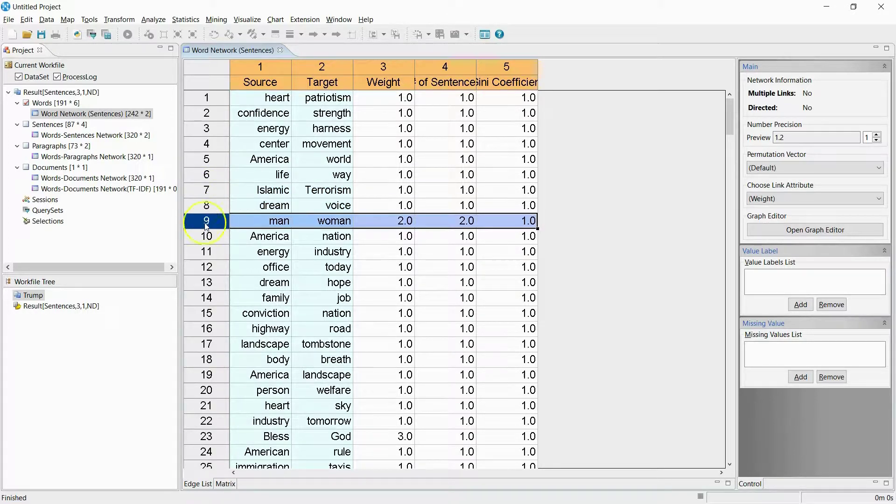
pyautogui.click(206, 238)
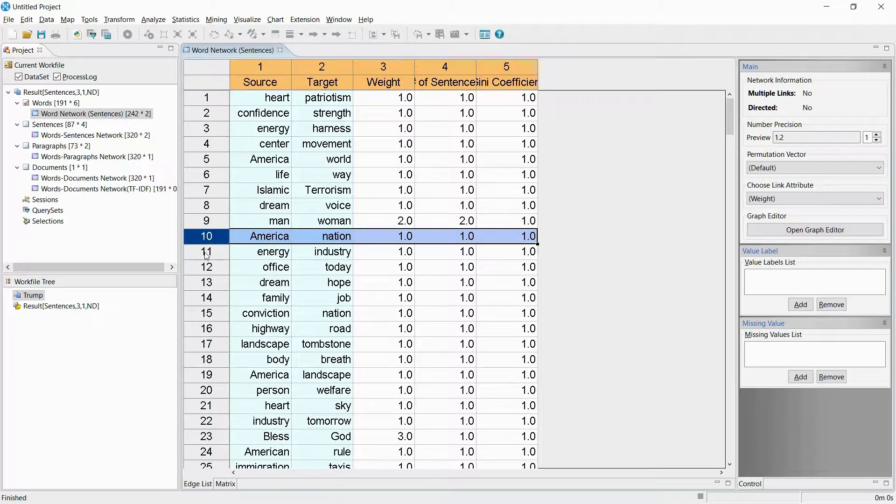
pyautogui.click(206, 252)
pyautogui.click(202, 268)
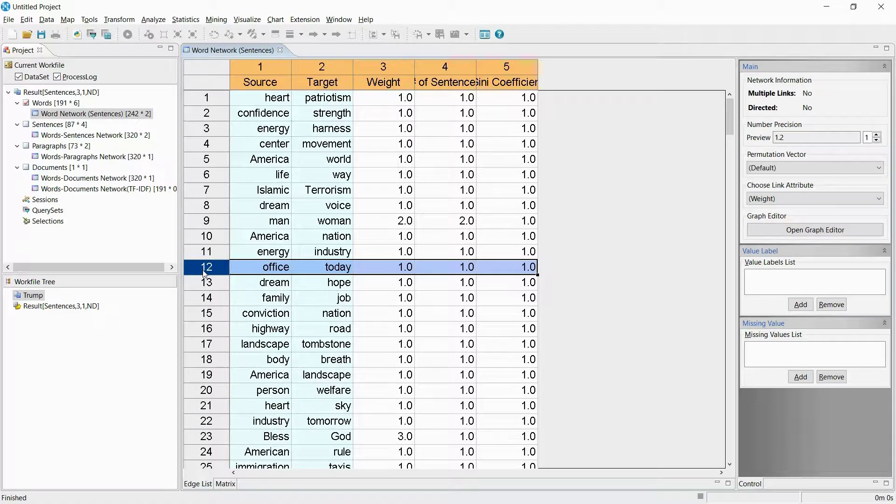
pyautogui.scroll(-2, 204, 274)
pyautogui.scroll(2, 204, 274)
# Run a Degree Centrality analysis on the word network
pyautogui.click(153, 21)
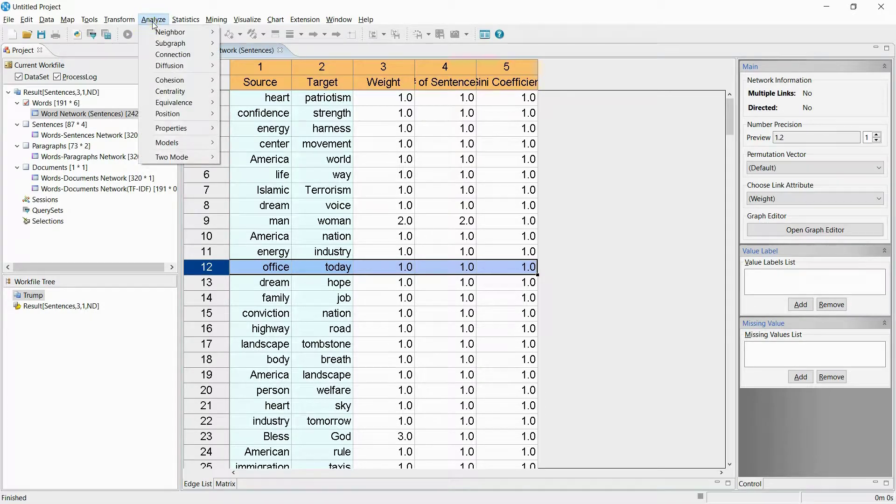
pyautogui.moveTo(168, 93)
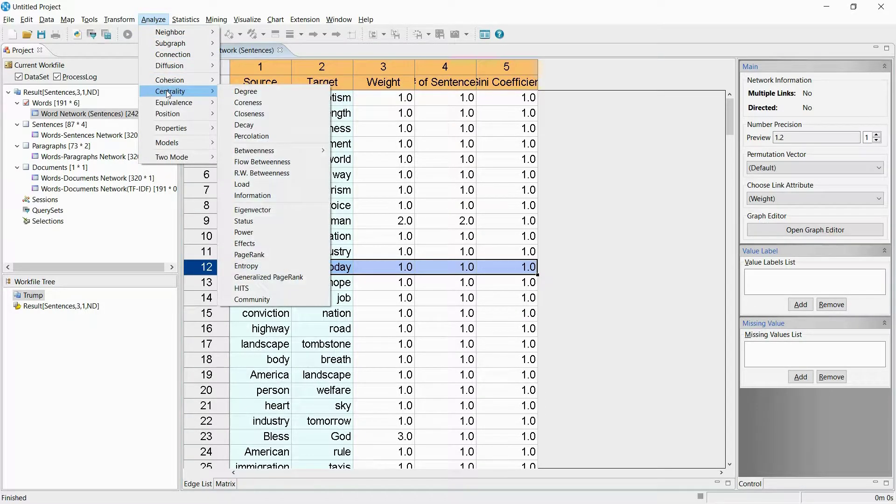
pyautogui.click(243, 93)
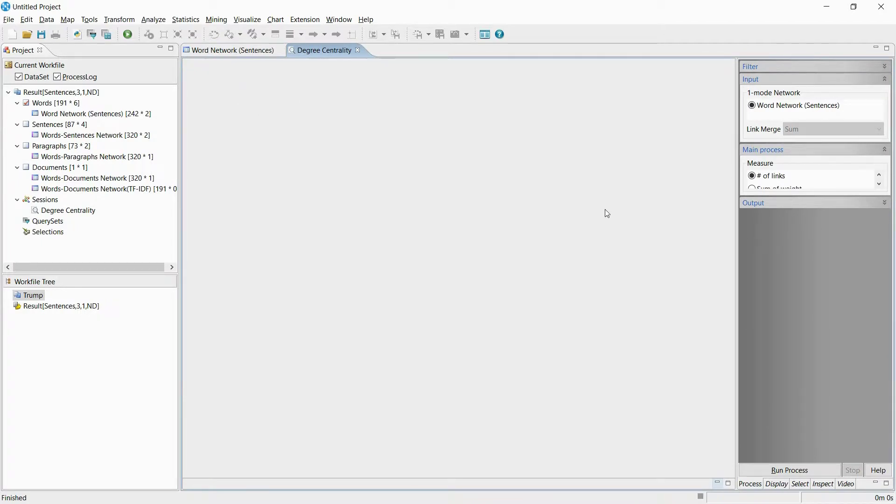
pyautogui.click(765, 471)
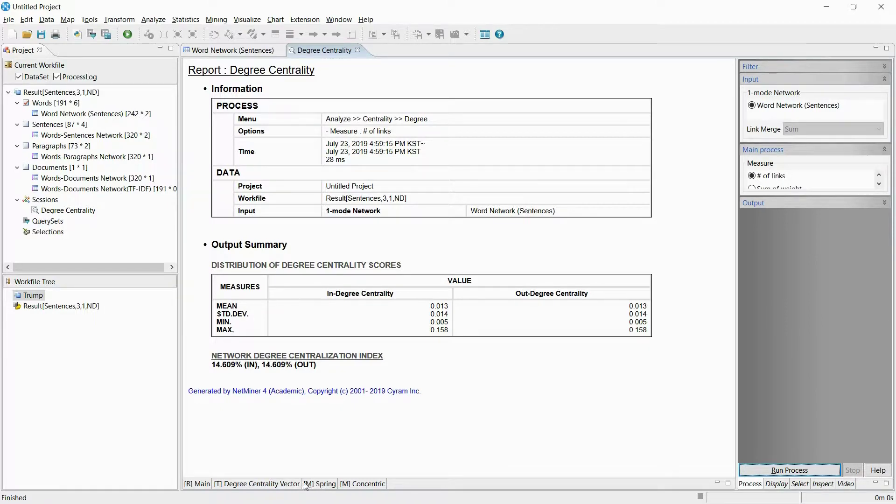
# Sort the Degree Centrality vector in decreasing order, with America on top
pyautogui.click(290, 484)
pyautogui.rightClick(357, 69)
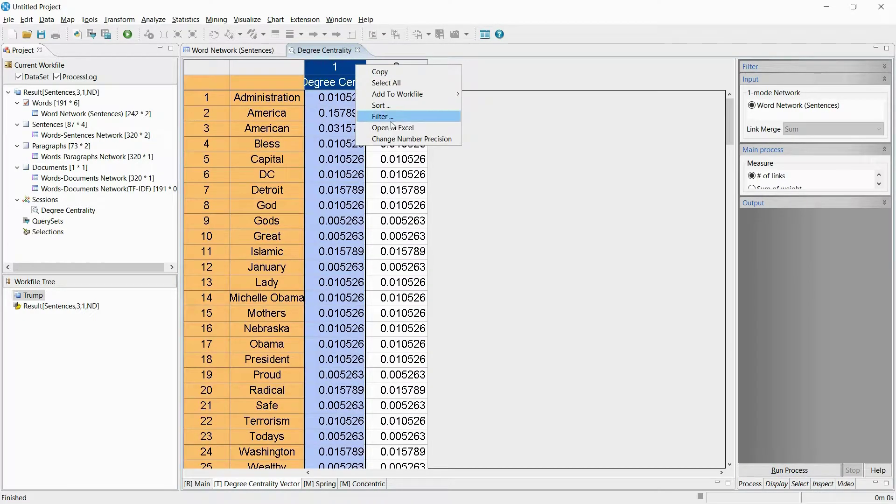
pyautogui.click(396, 104)
pyautogui.click(432, 253)
pyautogui.click(433, 285)
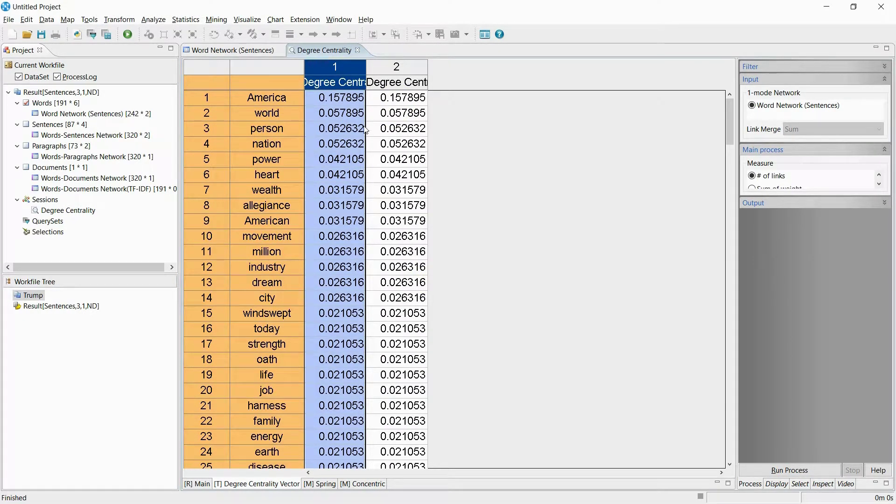
pyautogui.click(352, 116)
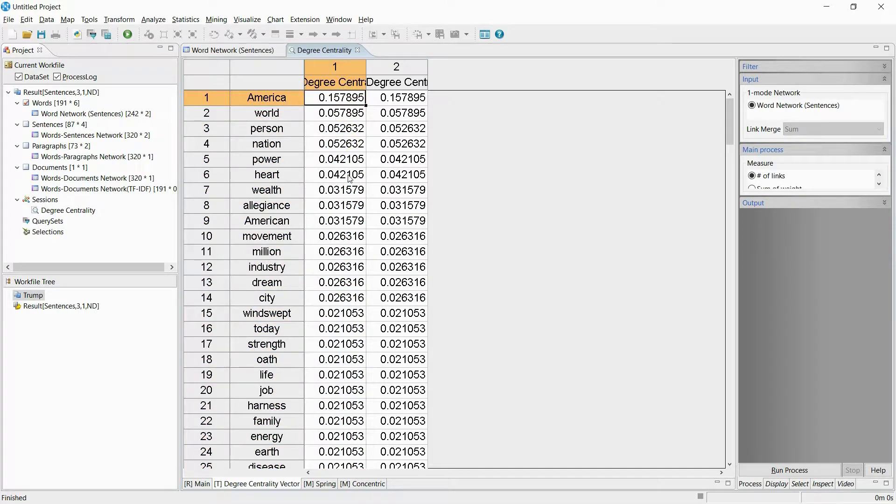
pyautogui.moveTo(278, 105); pyautogui.dragTo(273, 243)
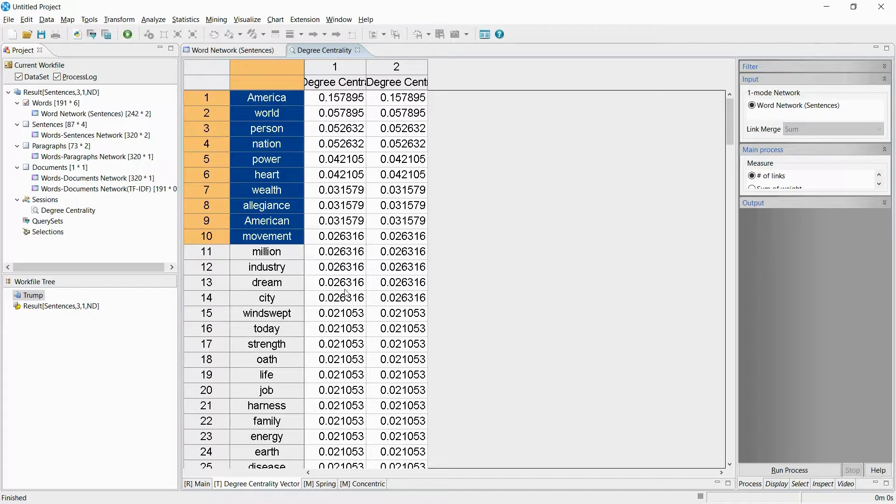
# Display the degree centrality result as an [M] Spring map, zoomed in to read labels
pyautogui.click(313, 483)
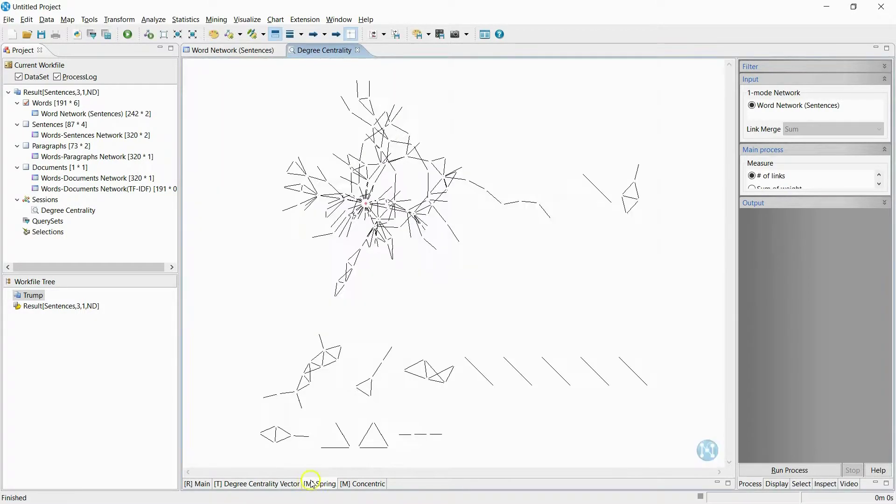
pyautogui.scroll(2, 406, 283)
pyautogui.moveTo(426, 296); pyautogui.dragTo(540, 362)
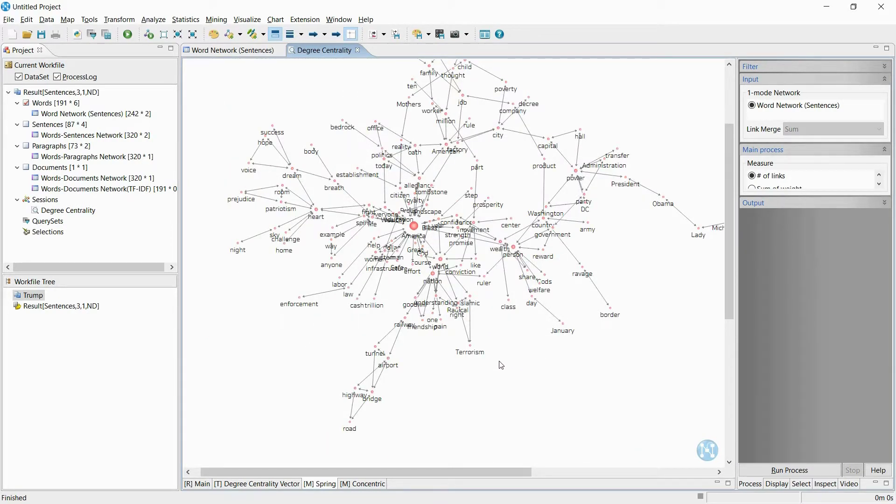
pyautogui.scroll(1, 501, 364)
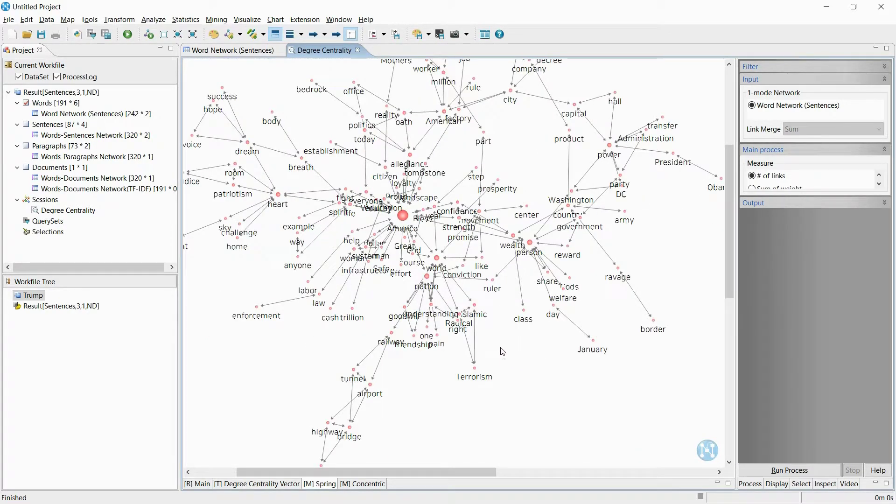
pyautogui.scroll(1, 502, 350)
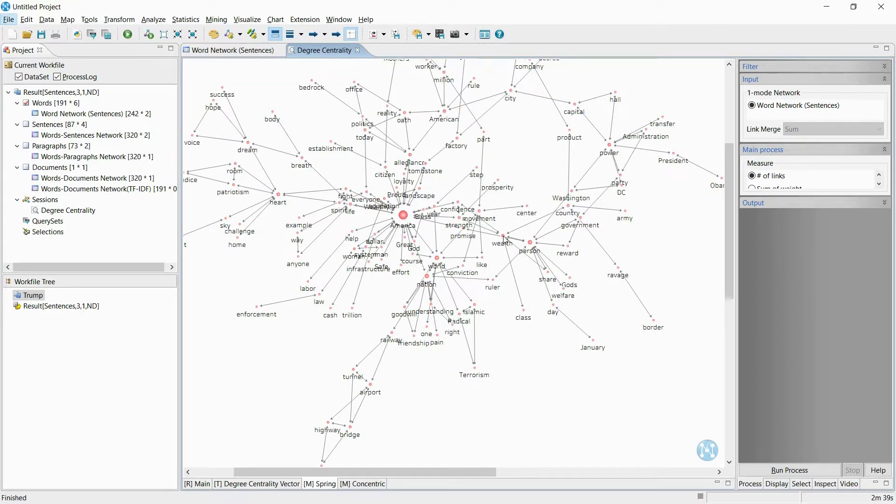
# Select the 'wealth' node and show where it occurs in the original text via Words in the Original Text
pyautogui.click(503, 236)
pyautogui.click(90, 20)
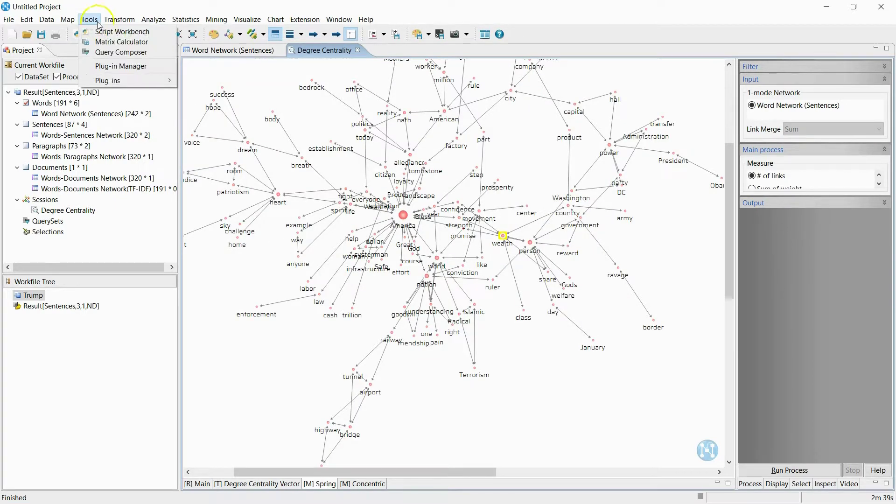
pyautogui.moveTo(113, 80)
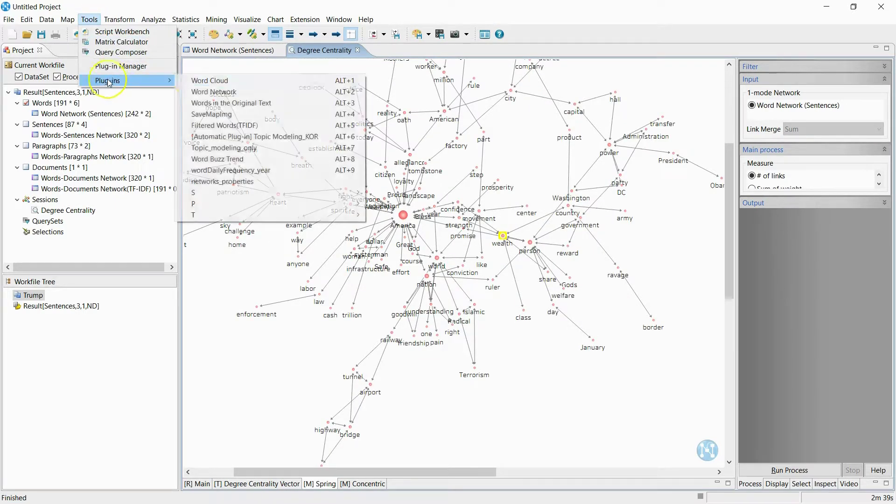
pyautogui.click(238, 104)
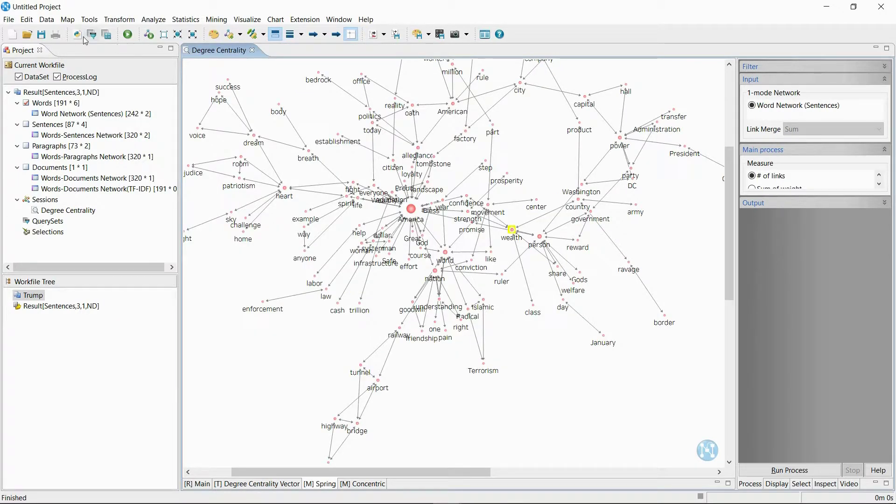
# Review script.py in the Script Workbench and run it to build the clustered 2D map
pyautogui.click(84, 40)
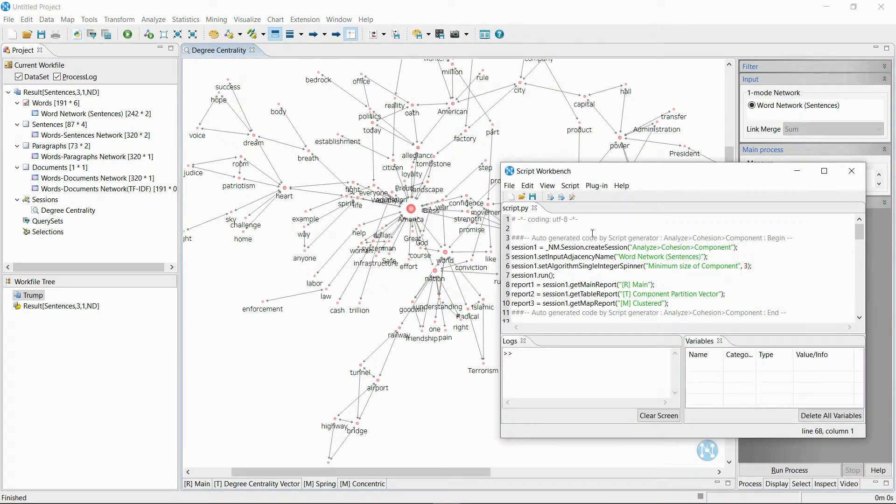
pyautogui.click(614, 226)
pyautogui.scroll(-3, 680, 256)
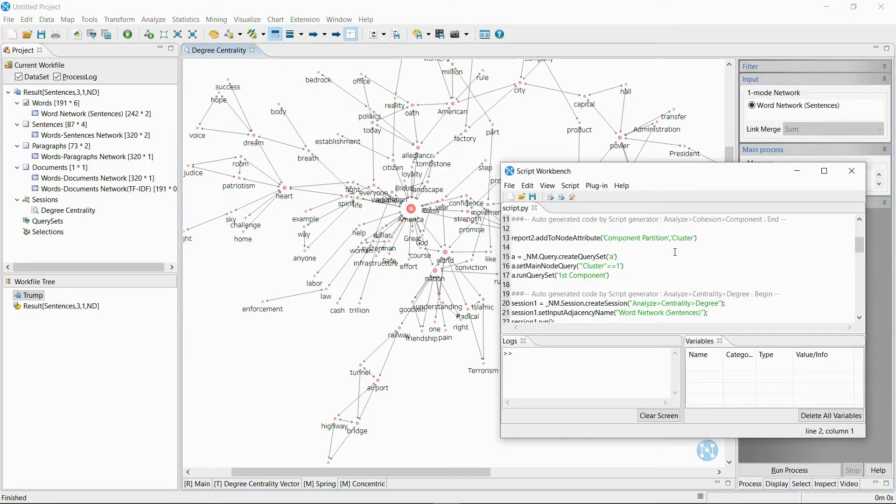
pyautogui.scroll(-7, 679, 256)
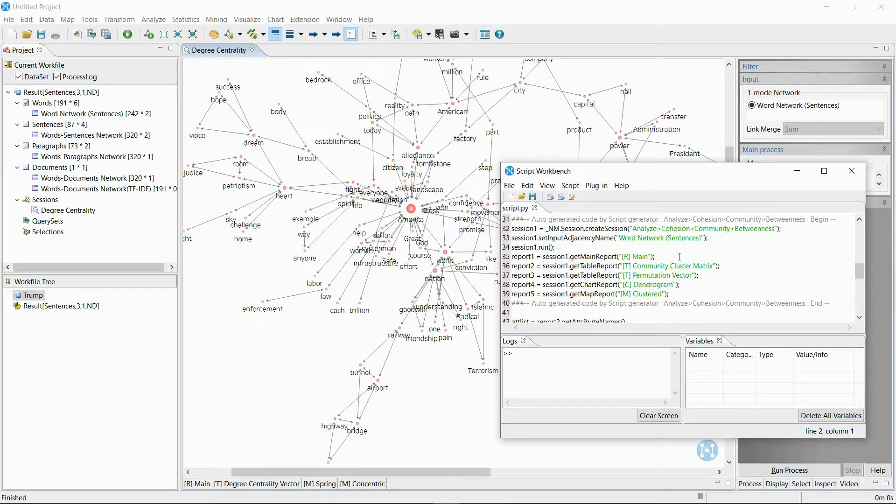
pyautogui.click(551, 197)
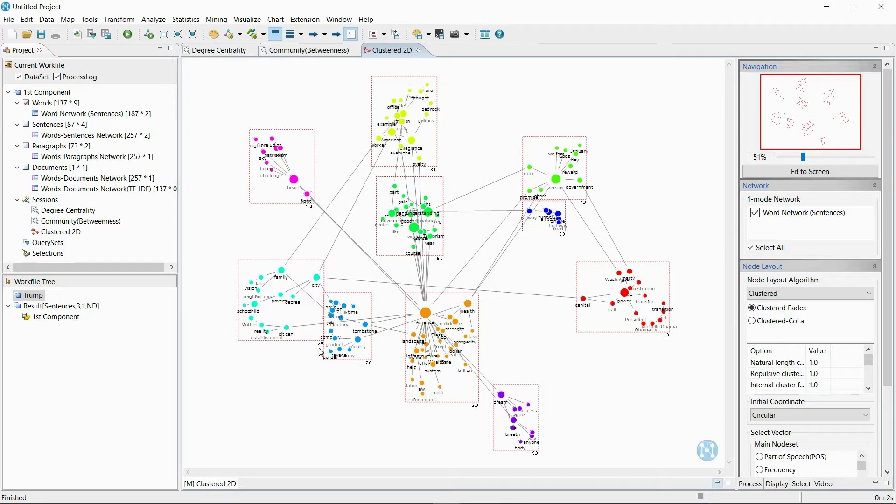
pyautogui.rightClick(372, 369)
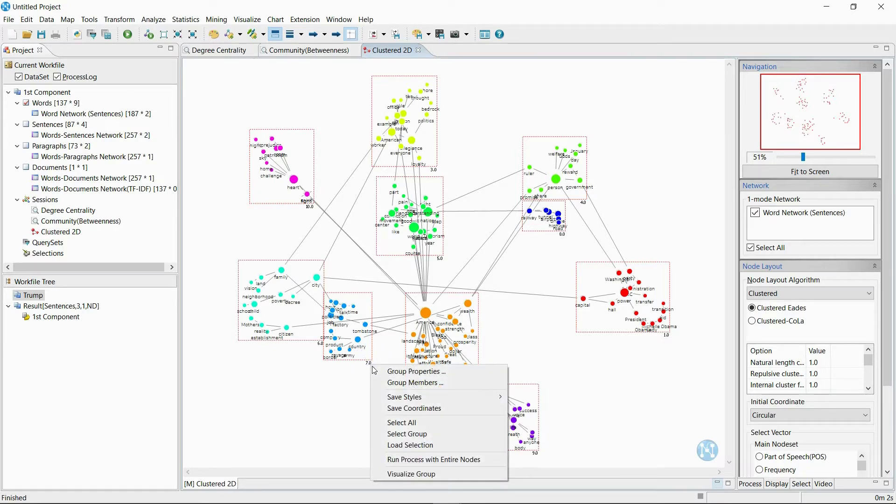
pyautogui.click(400, 474)
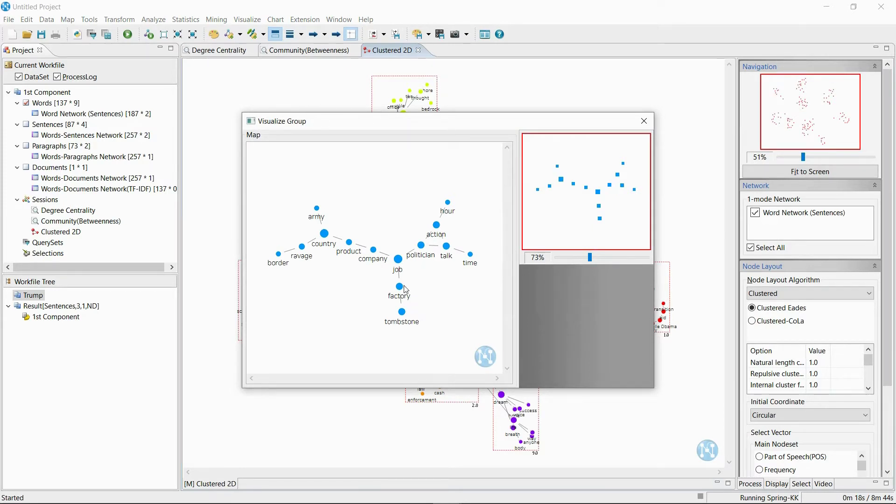
pyautogui.click(400, 260)
pyautogui.click(644, 121)
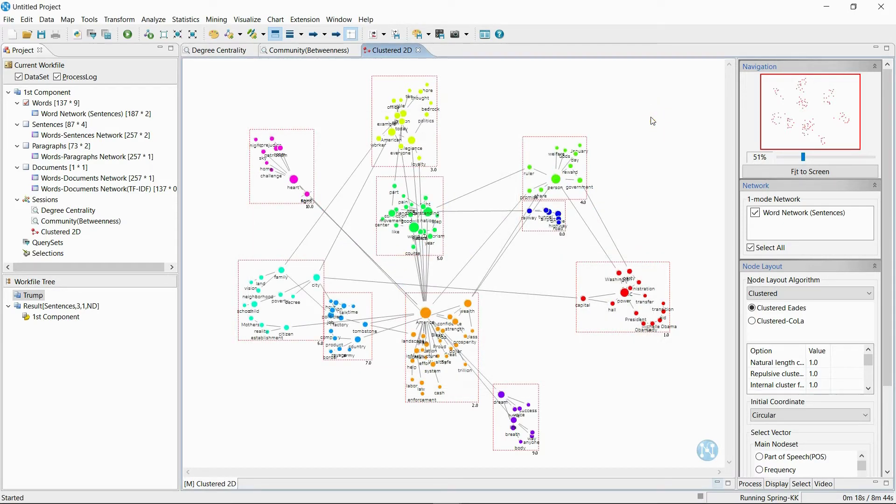